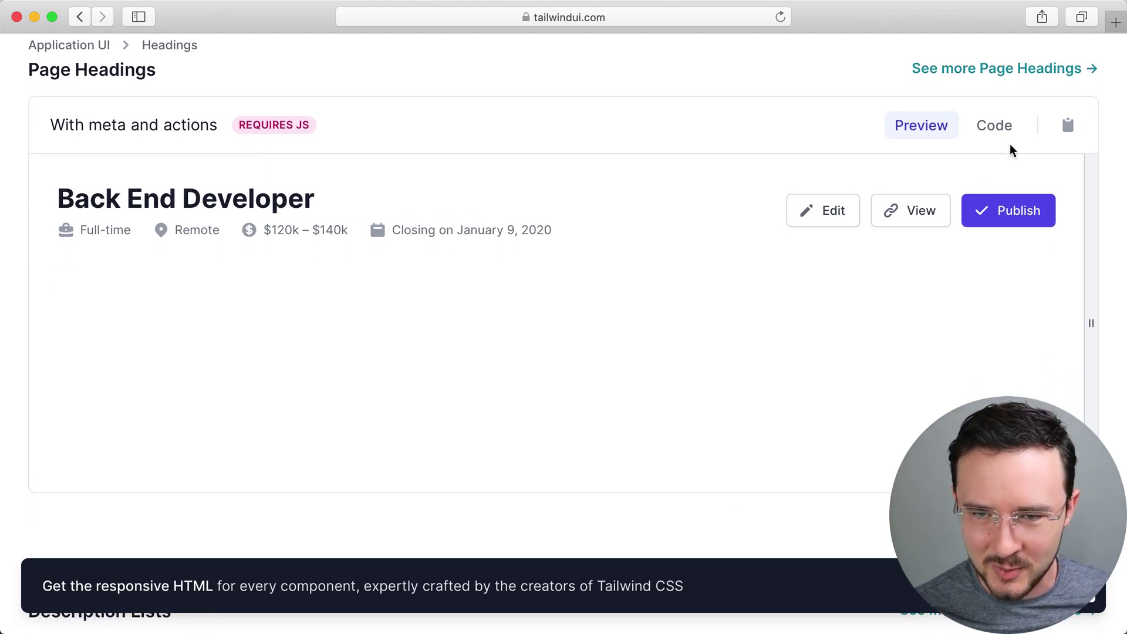
Show the With meta and actions heading's HTML markup, then move to the editor and local app
left_click(995, 125)
scroll(1057, 127, "down", 3)
scroll(1095, 127, "up", 3)
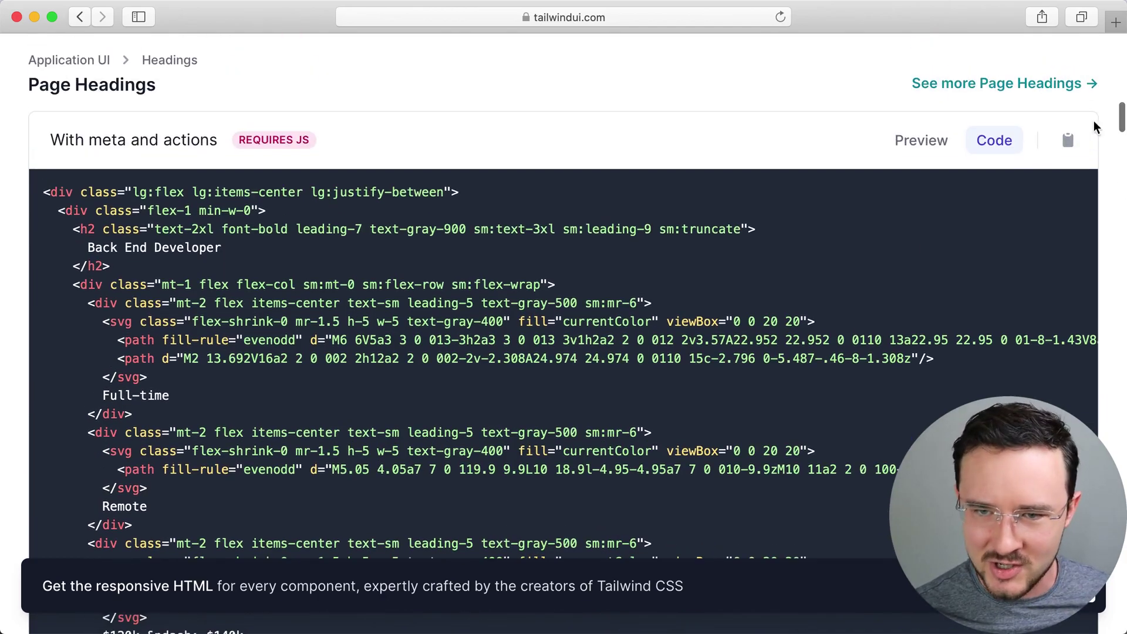
key("ctrl+Right")
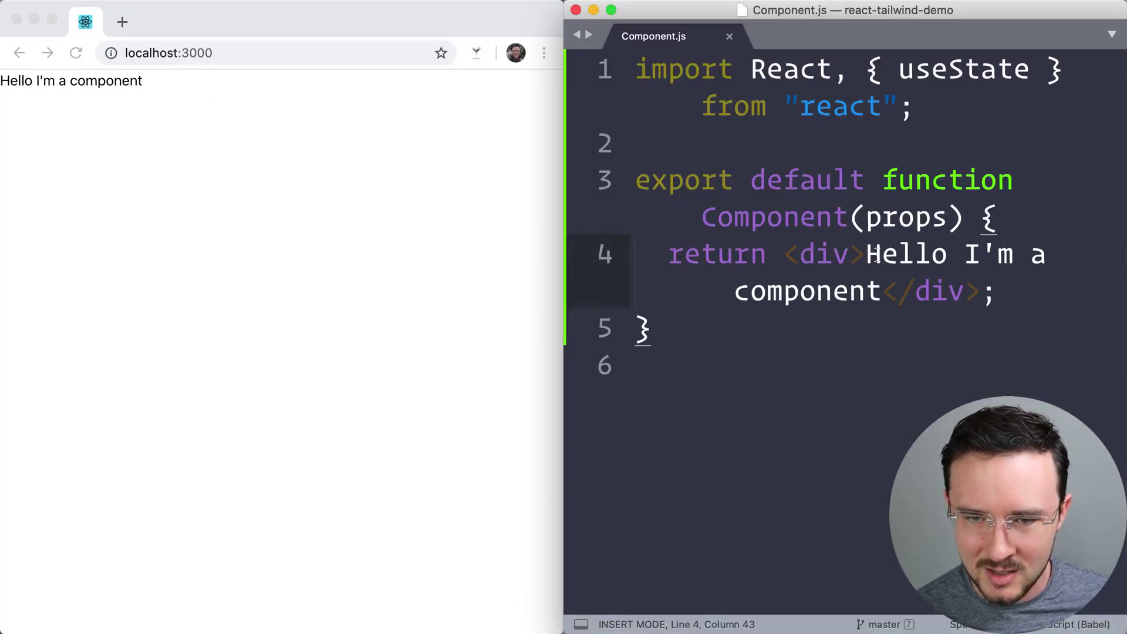
Replace the 'Hello I'm a component' placeholder with the pasted heading markup and save
left_click_drag(865, 254, 883, 292)
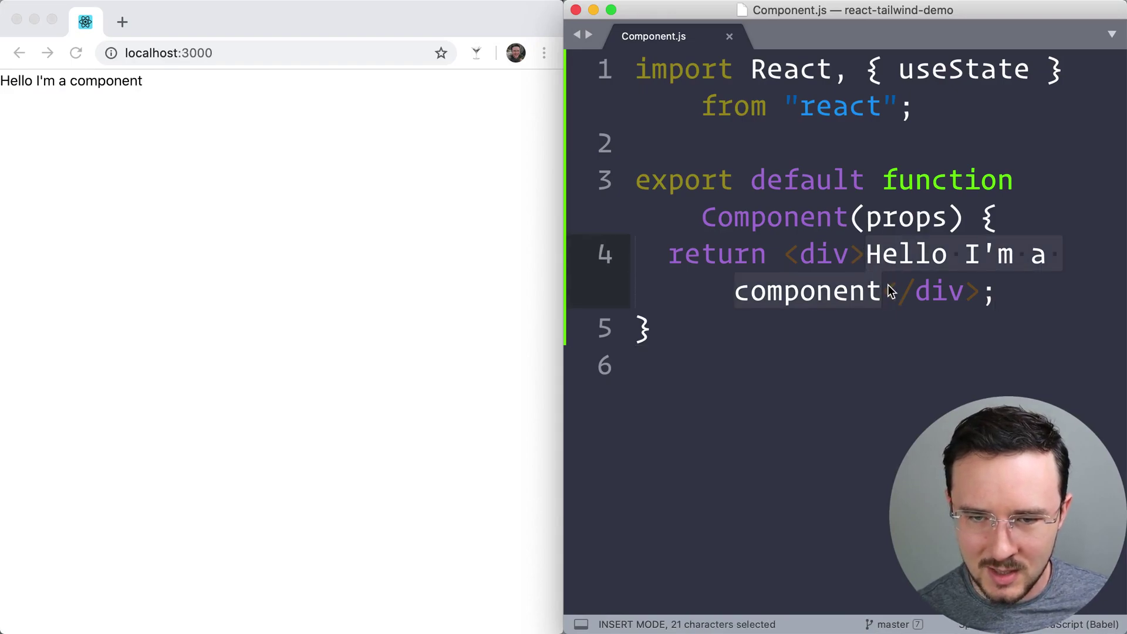
key("super+v")
key("super+s")
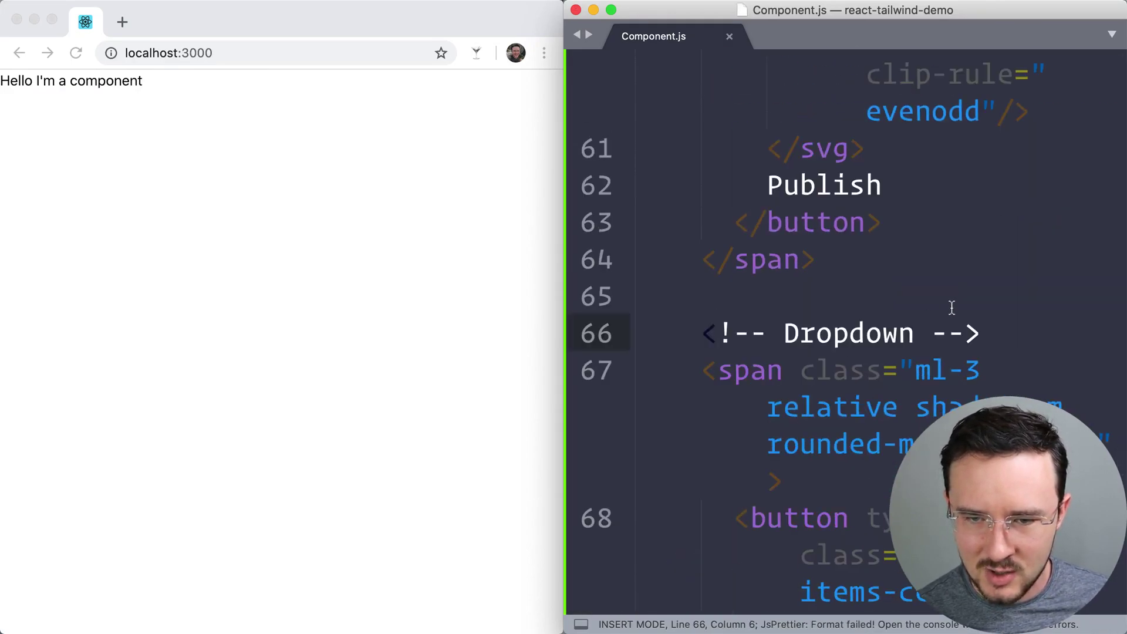
Delete the Dropdown and dropdown panel HTML comments and save so the component compiles
left_click(1007, 332)
key("super+BackSpace")
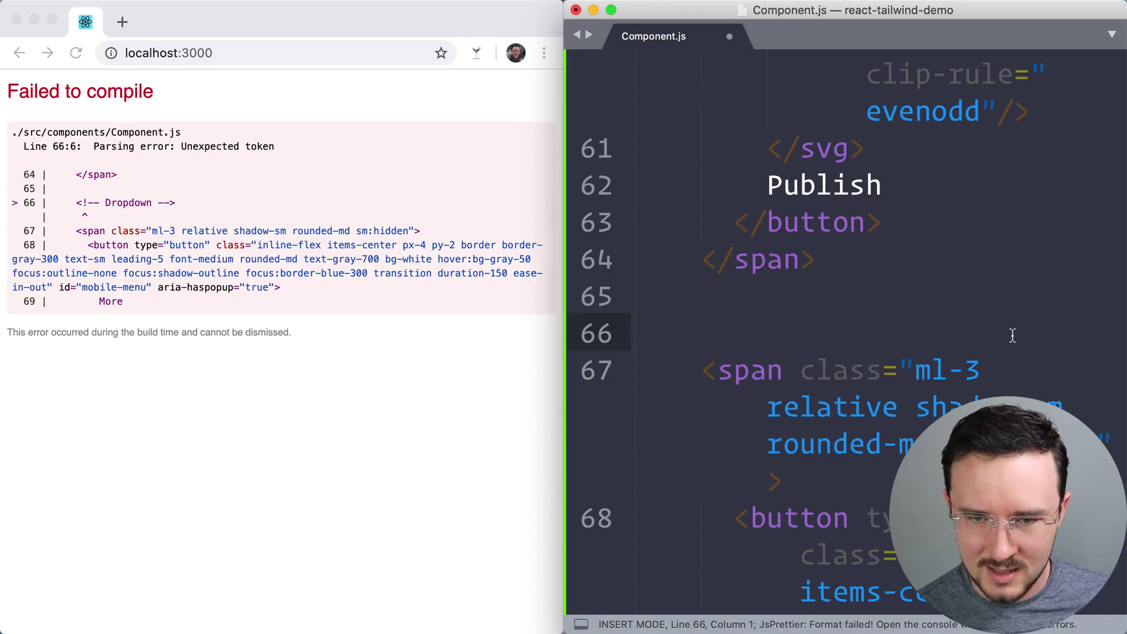
key("super+s")
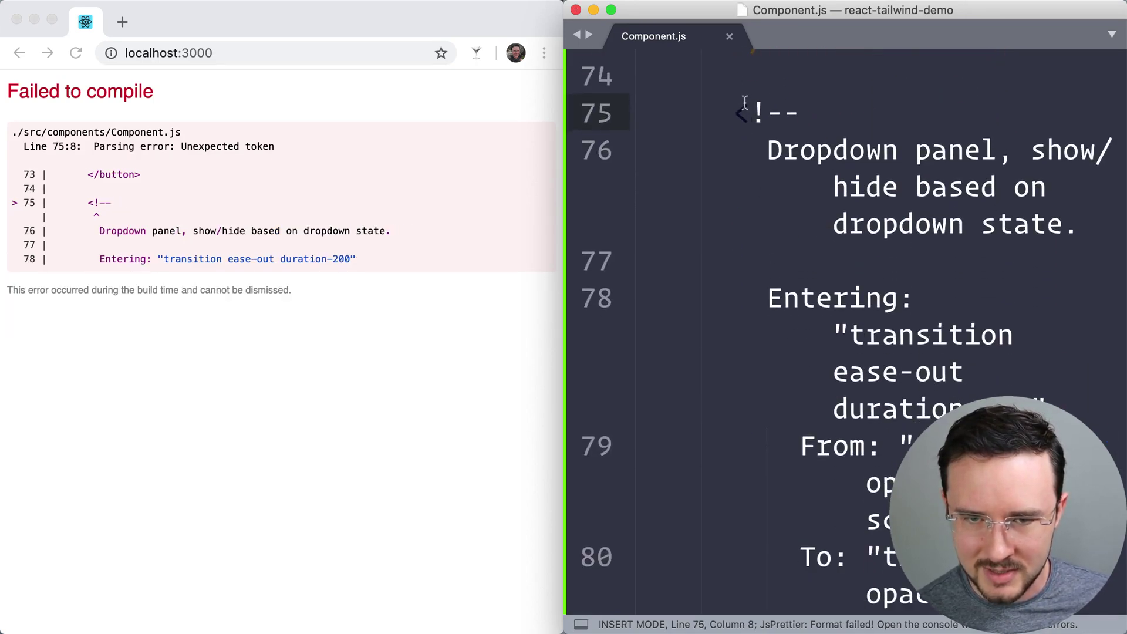
left_click_drag(744, 103, 848, 335)
mouse_move(733, 115)
left_mouse_down()
mouse_move(816, 401)
mouse_move(808, 380)
left_mouse_up()
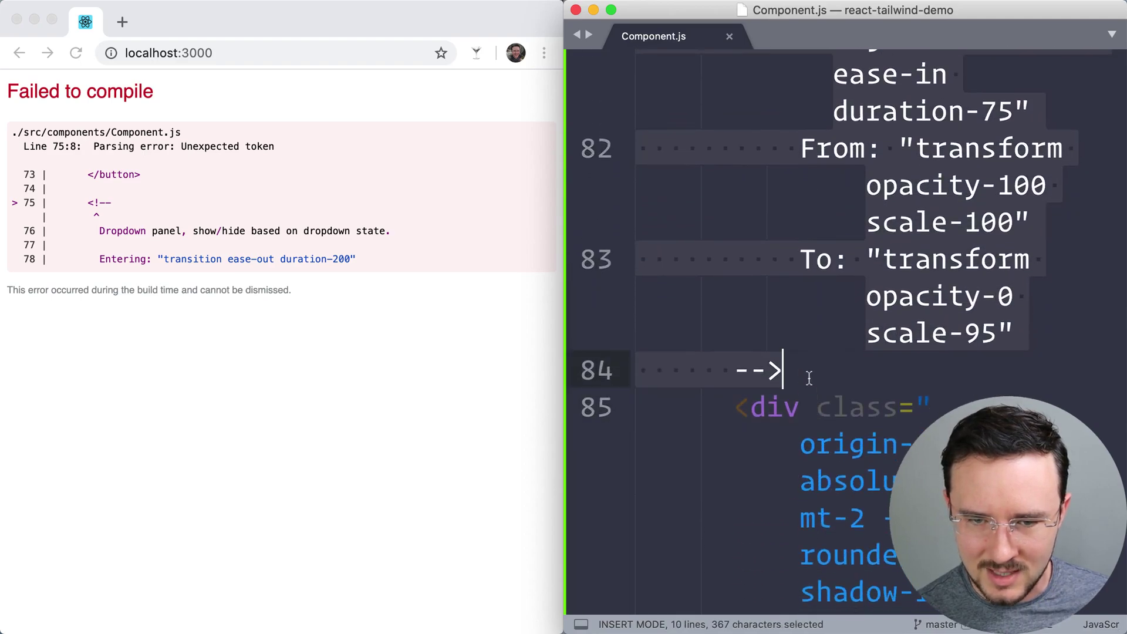
key("BackSpace")
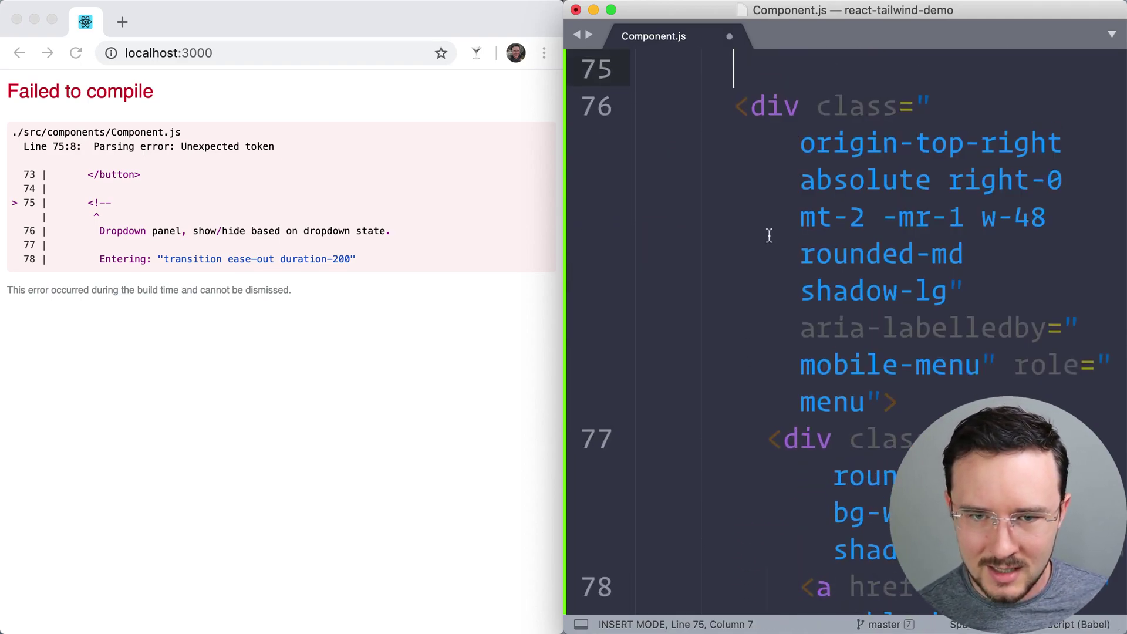
key("super+s")
scroll(771, 231, "up", 10)
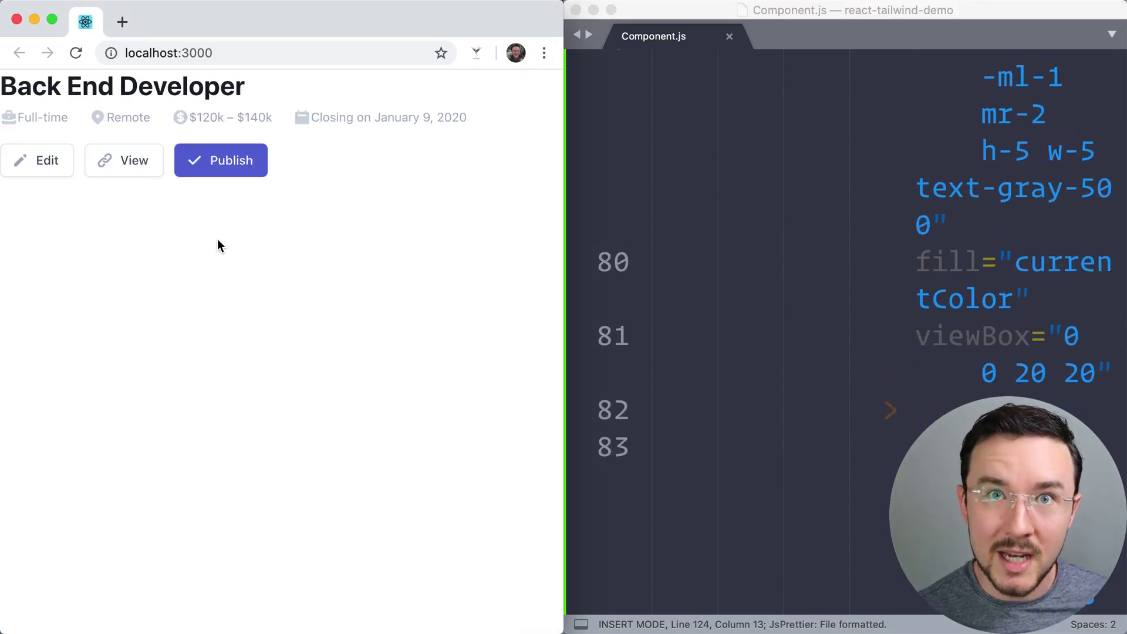
key("super+alt+j")
scroll(180, 441, "up", 5)
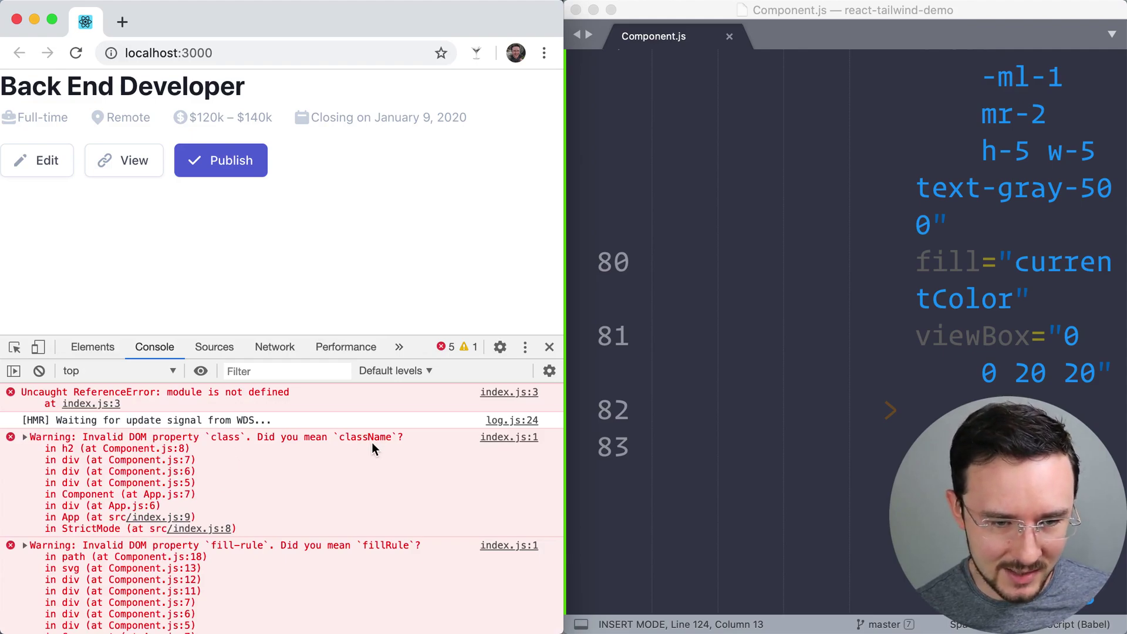
scroll(372, 442, "down", 2)
scroll(372, 473, "down", 2)
scroll(374, 471, "down", 1)
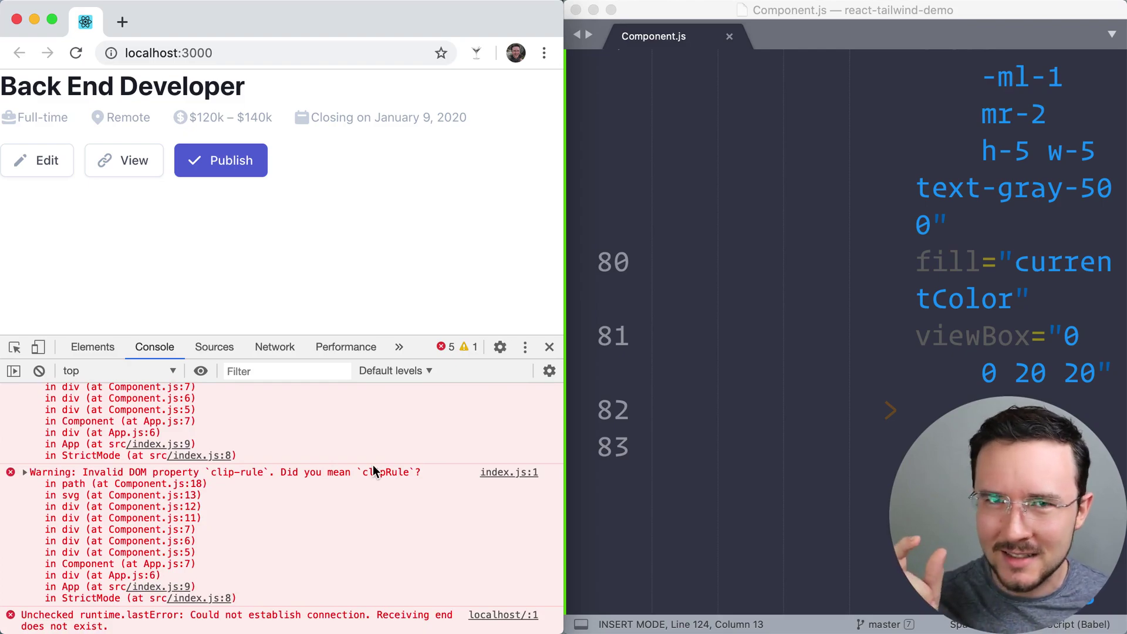
left_click(547, 347)
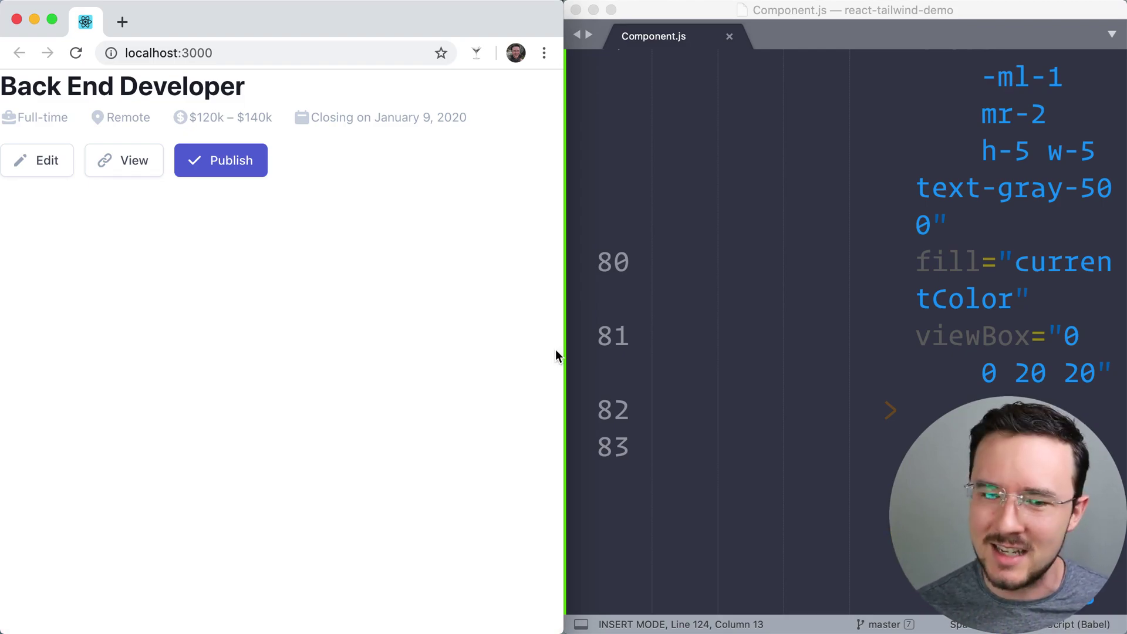
scroll(925, 189, "up", 5)
scroll(925, 187, "up", 5)
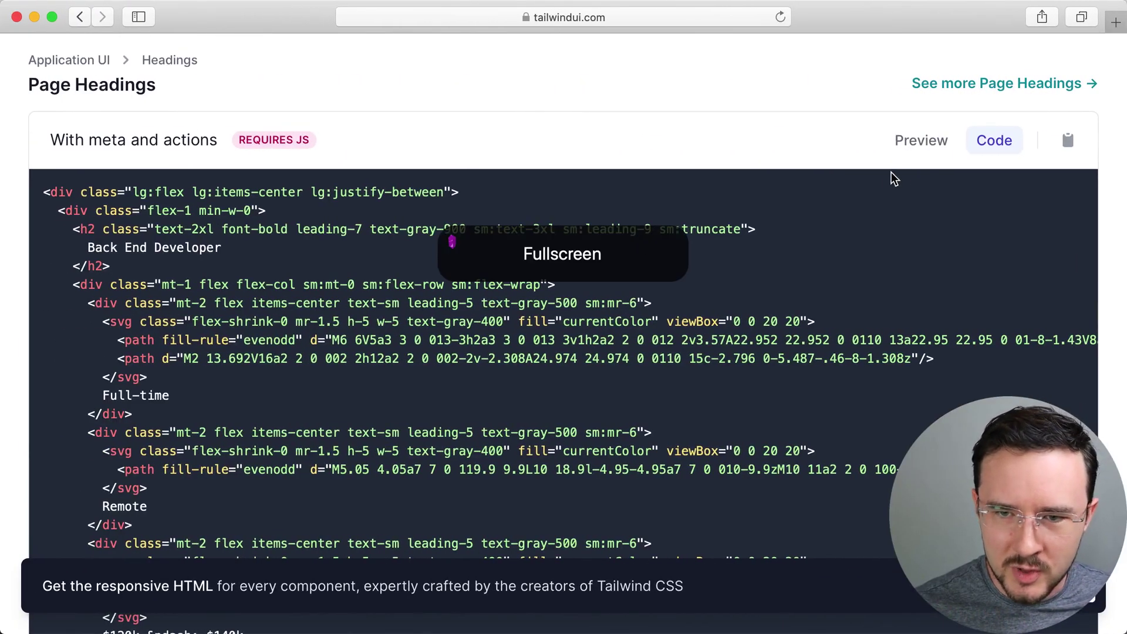
Open and close the More dropdown several times in the Tailwind UI preview to watch its transition
left_click(921, 143)
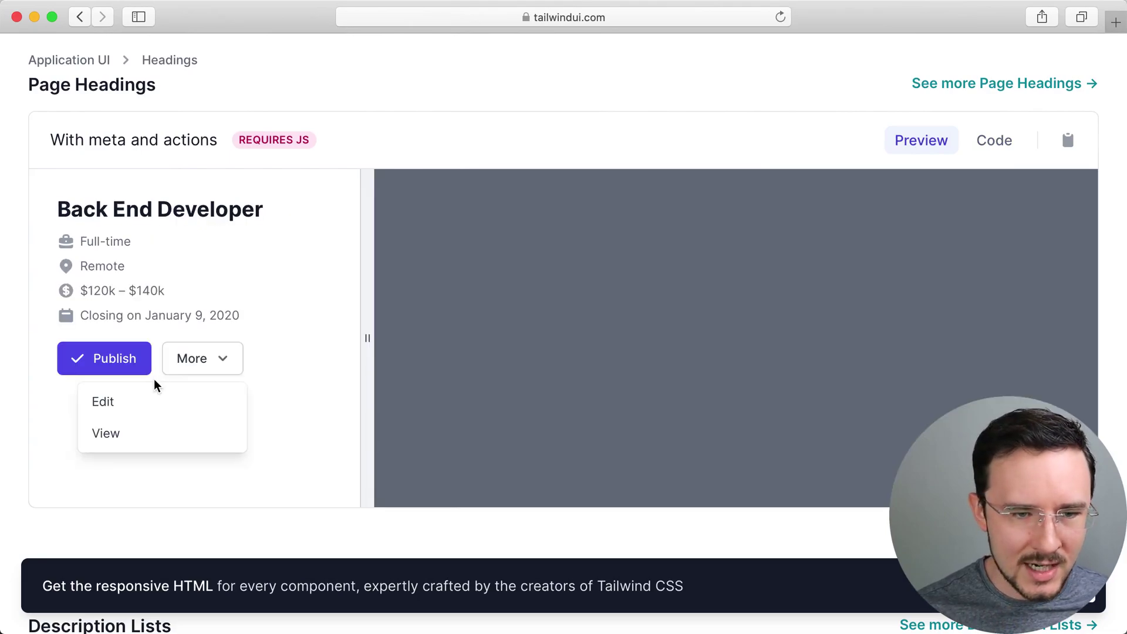
left_click(194, 367)
left_click(223, 368)
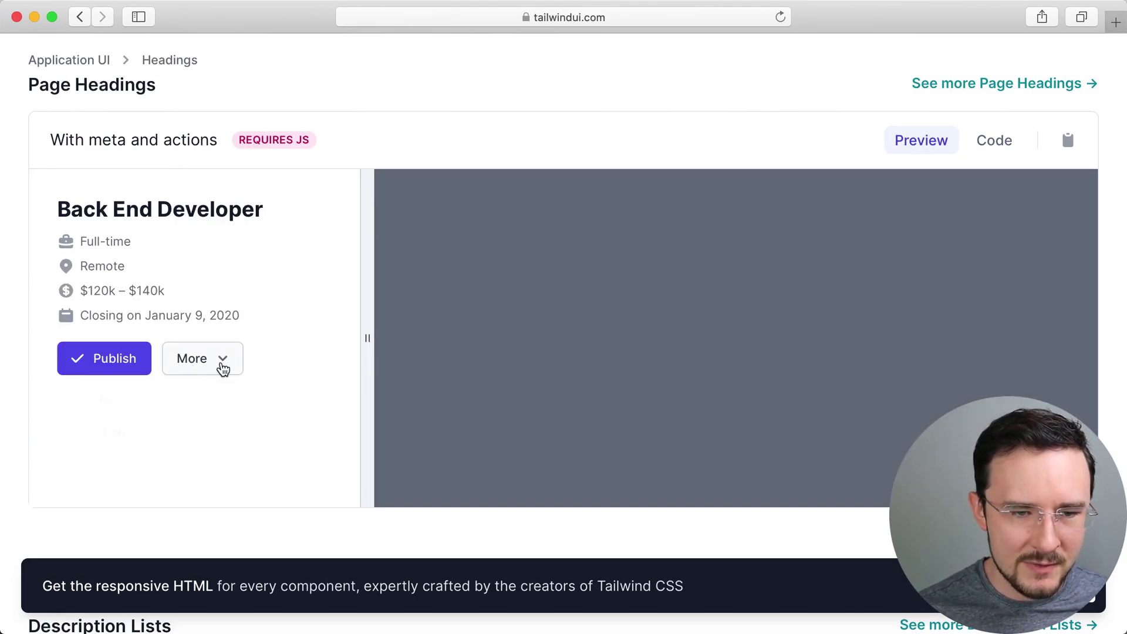
left_click(223, 369)
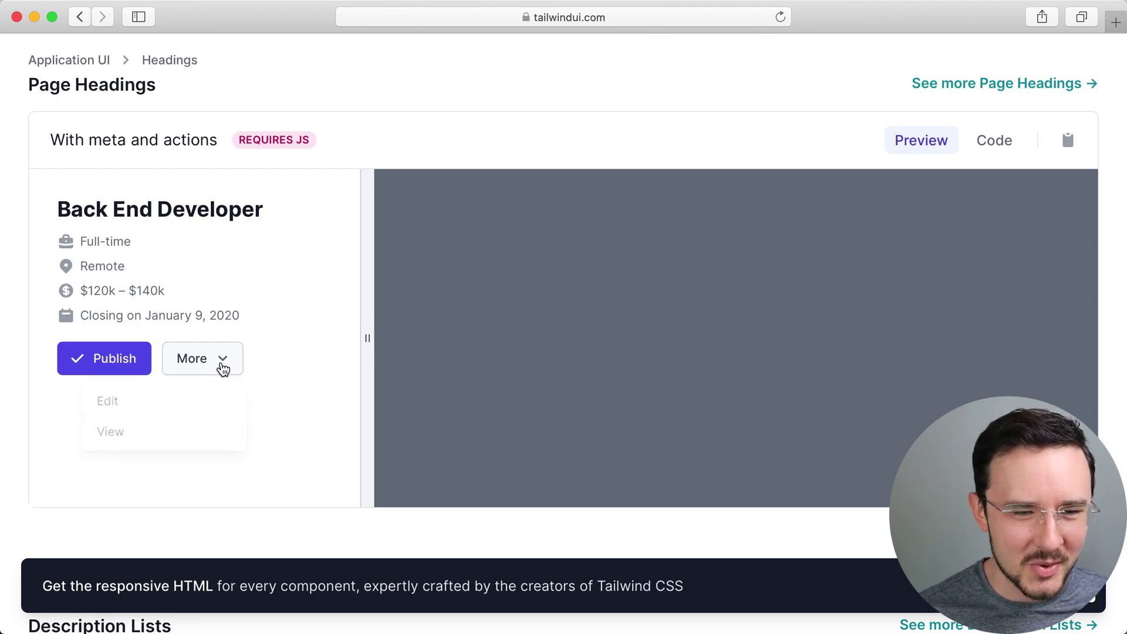
left_click(234, 367)
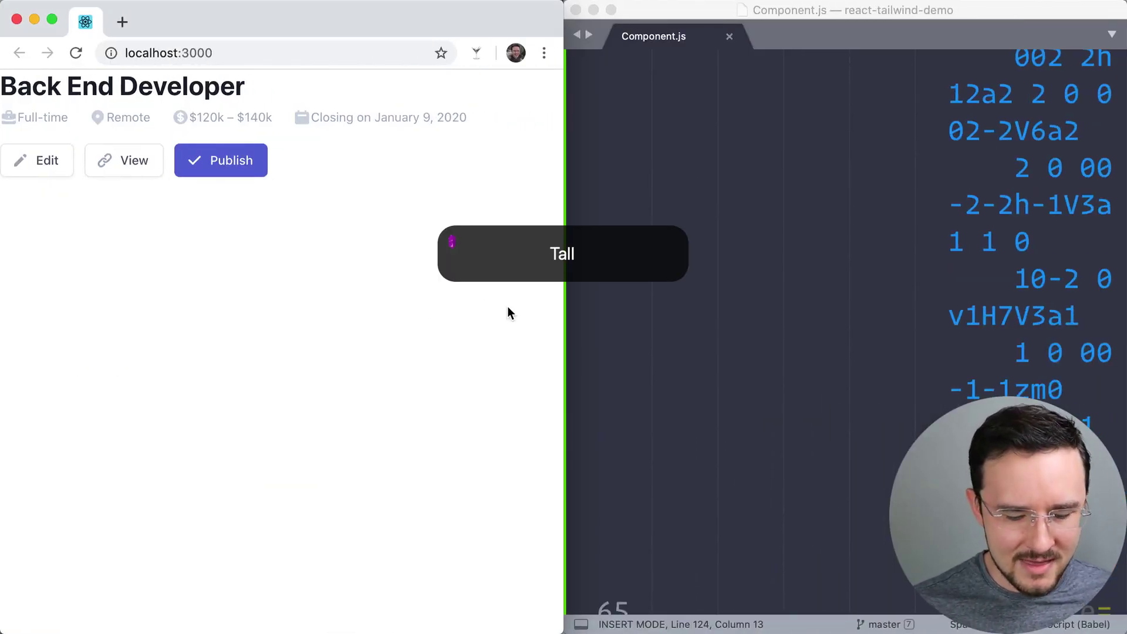
Narrow the local app to mobile width, open its More dropdown, then return to the heading's code
key("alt+shift+h")
key("alt+shift+h")
left_click(162, 234)
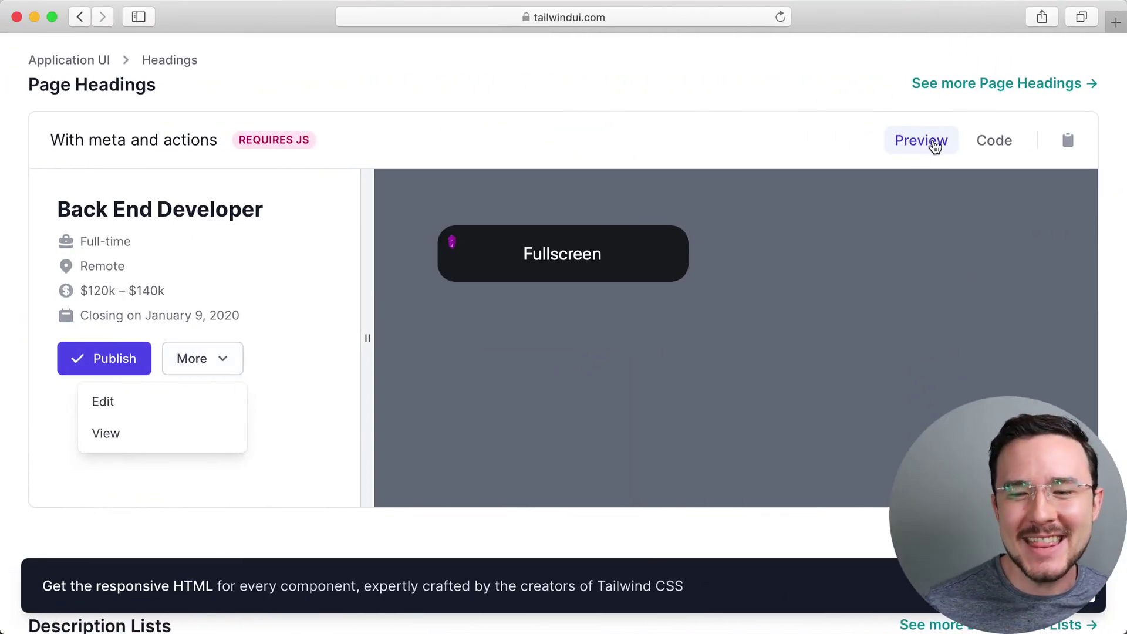
left_click(998, 144)
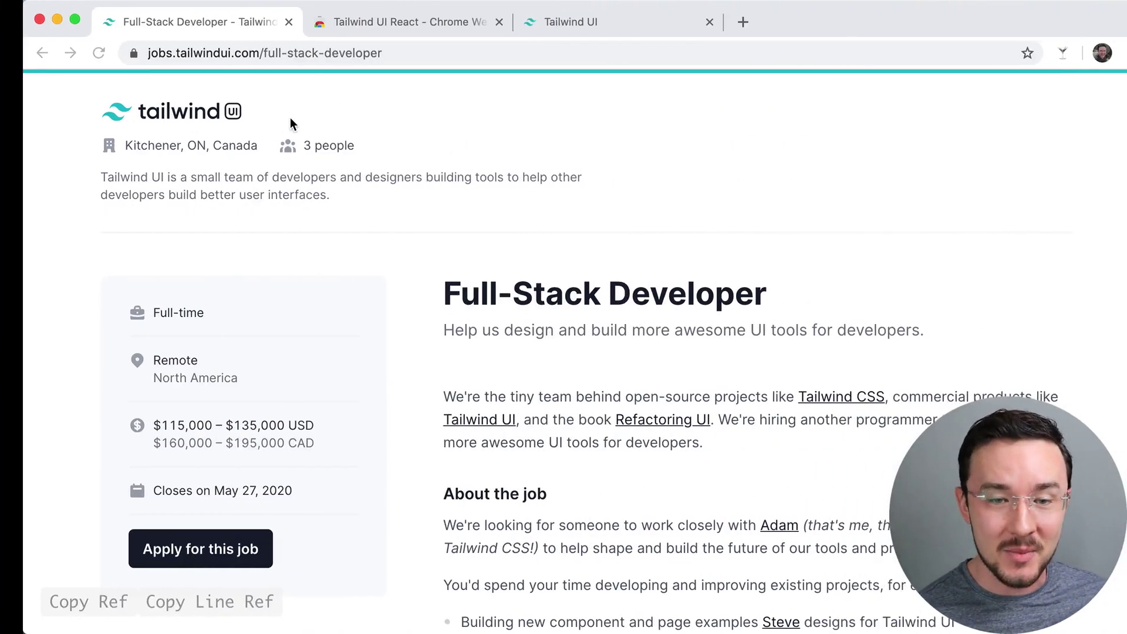
Bring up the Full-Stack Developer job listing, then switch to the Tailwind UI React extension page
key("ctrl+alt+Up")
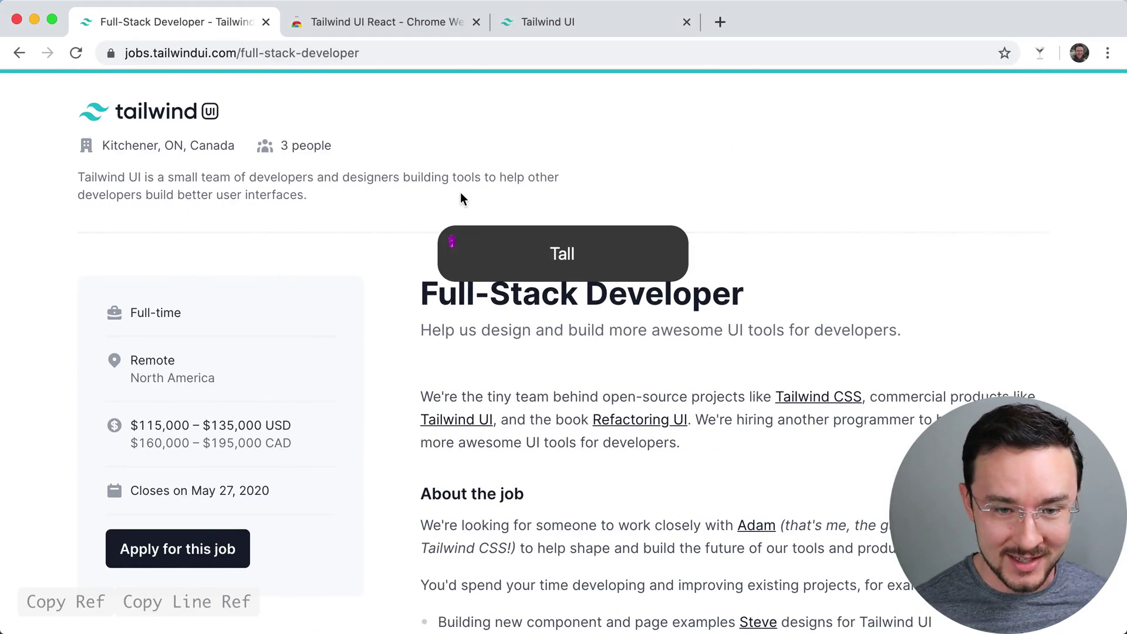
scroll(461, 198, "down", 3)
scroll(461, 192, "down", 5)
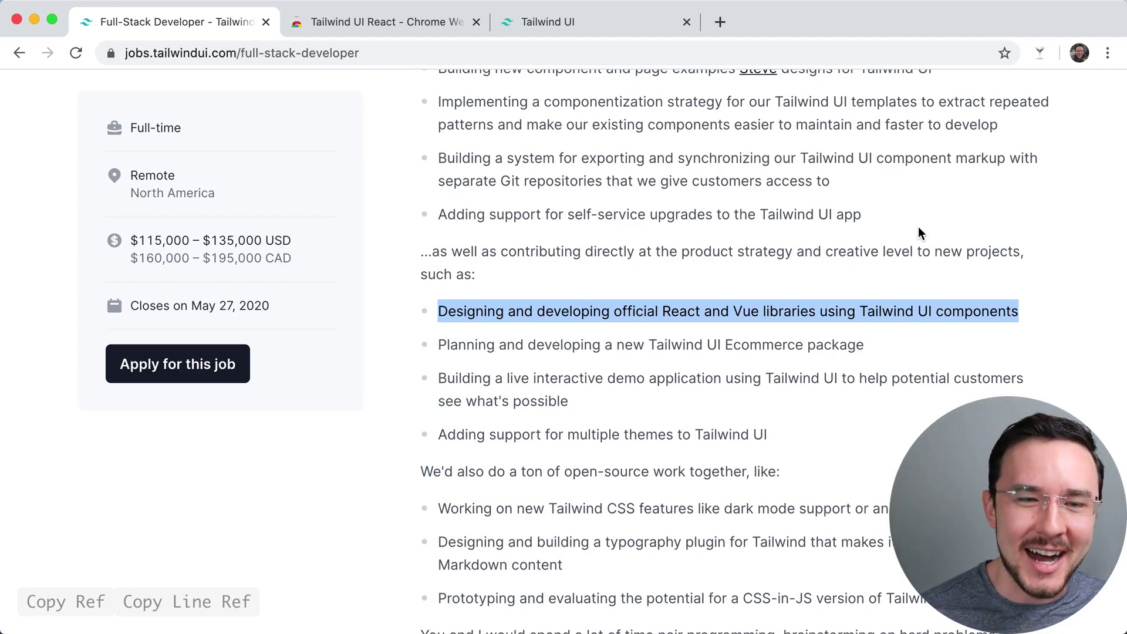
left_click(404, 17)
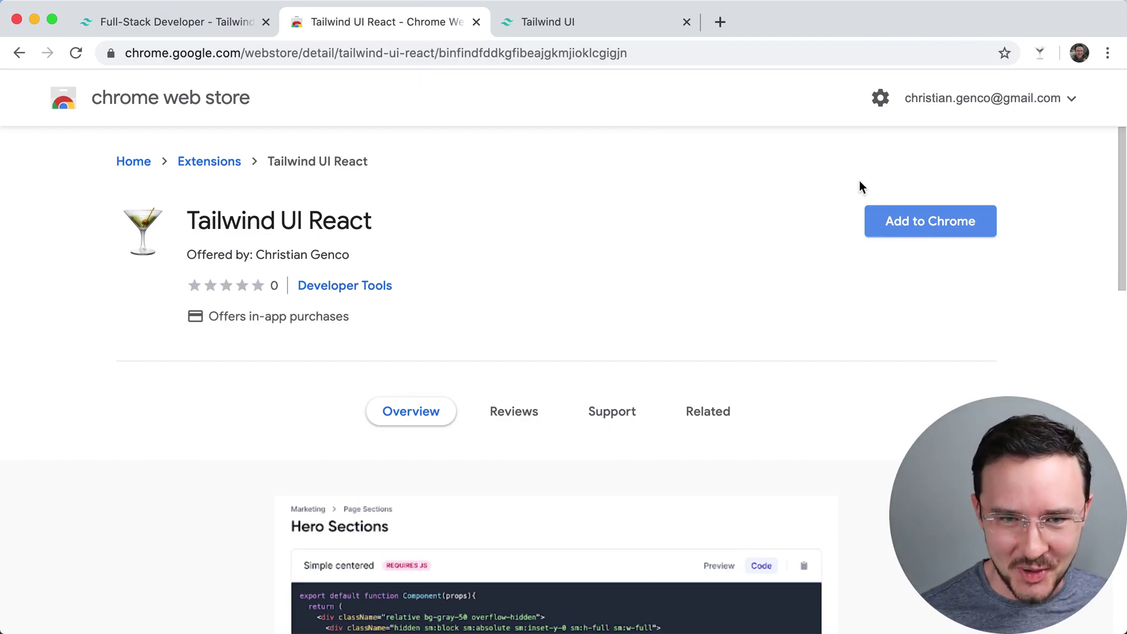
Return to the Tailwind UI preview tab and show the page heading's code as React JSX
key("ctrl+Tab")
scroll(685, 253, "down", 1)
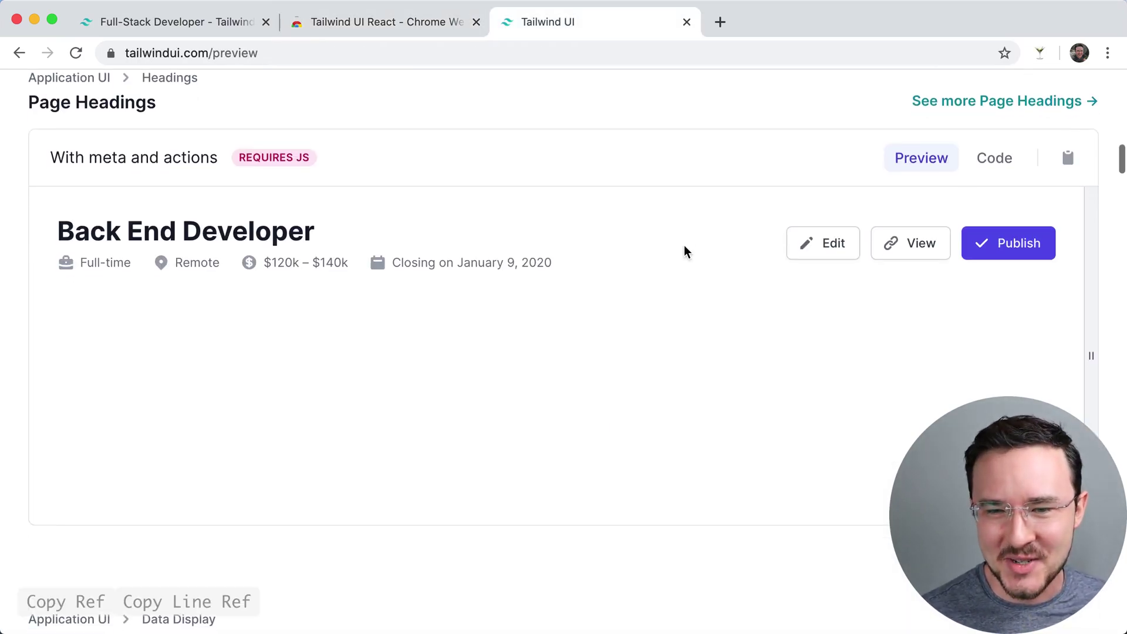
left_click(996, 159)
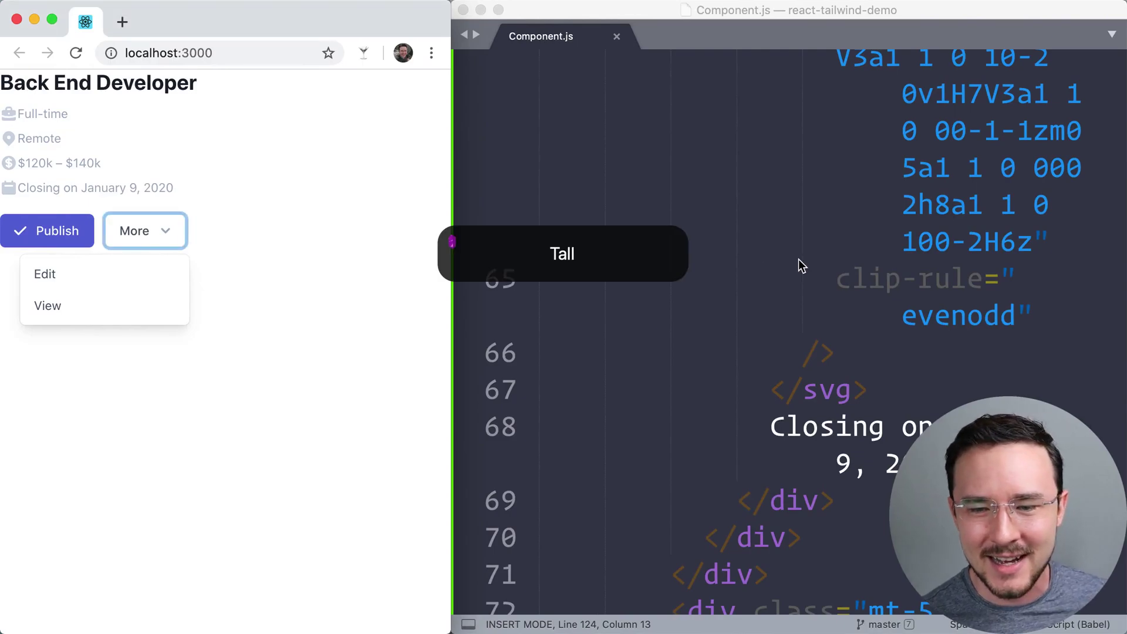
Replace everything below the function line with the pasted heading JSX, then save and format
left_click(798, 262)
key("super+Up")
key("Down")
key("Down")
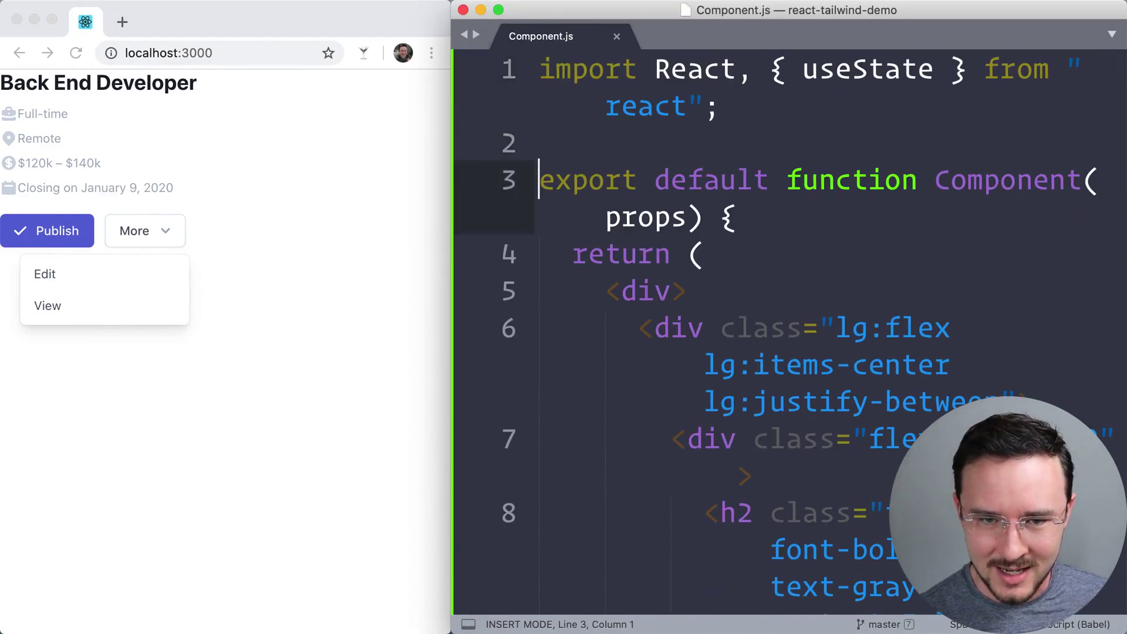
key("super+shift+Down")
key("super+v")
scroll(788, 335, "up", 10)
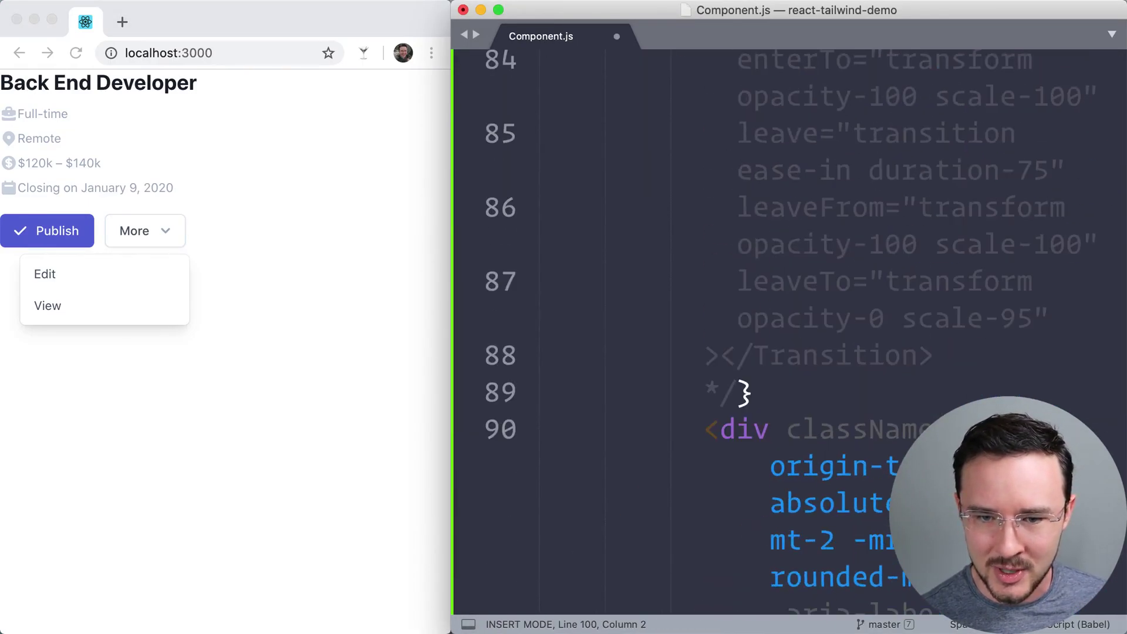
scroll(807, 340, "down", 2)
scroll(807, 340, "up", 5)
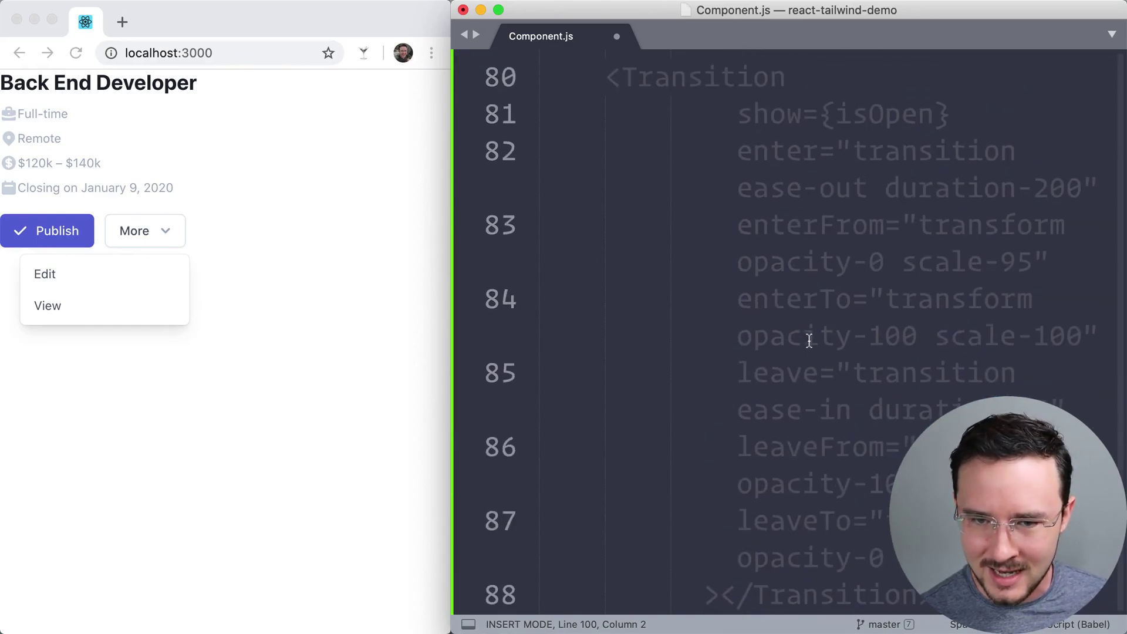
scroll(809, 341, "up", 5)
scroll(808, 341, "up", 5)
scroll(808, 341, "up", 3)
scroll(809, 341, "down", 3)
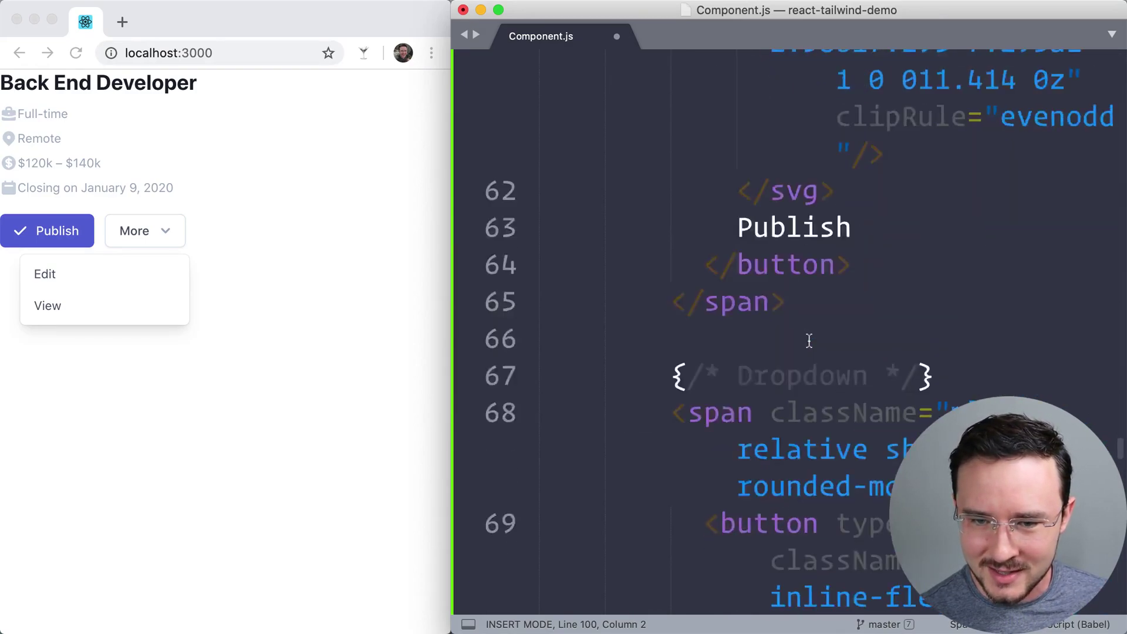
scroll(808, 341, "down", 3)
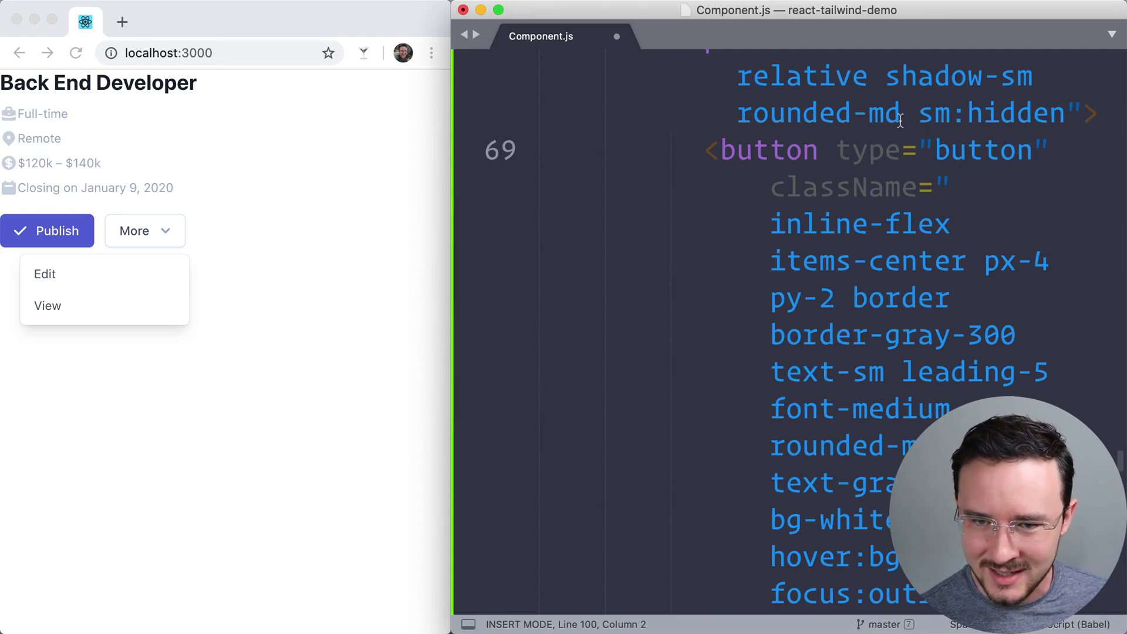
key("super+s")
scroll(885, 227, "down", 1)
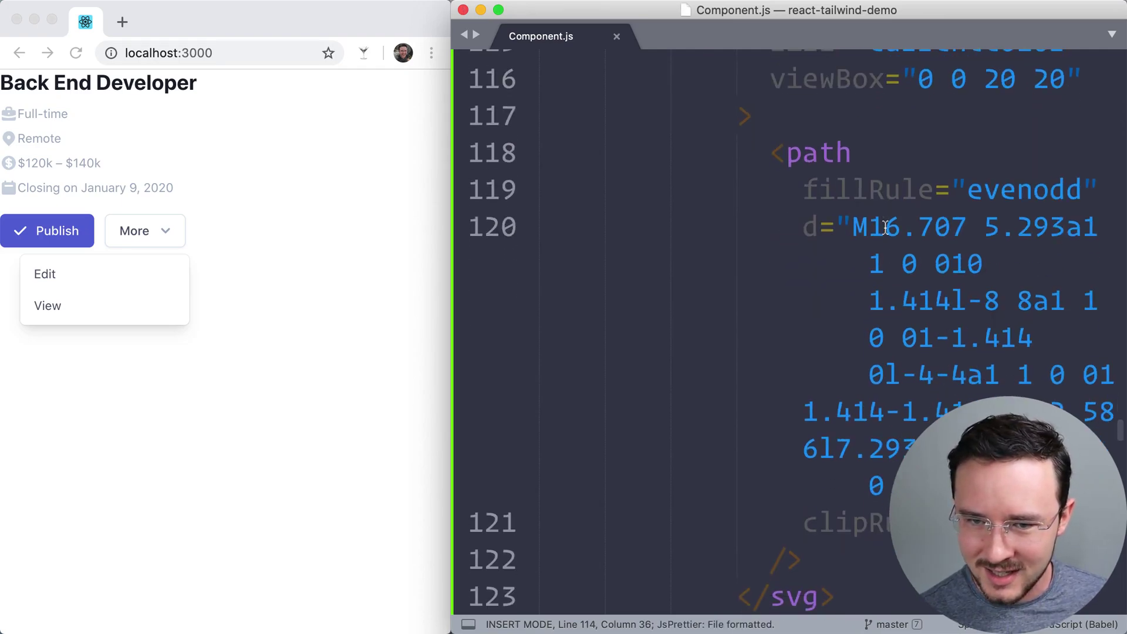
Place the caret in the pasted code, then focus the reloaded page in the browser
double_click(879, 197)
left_click(883, 194)
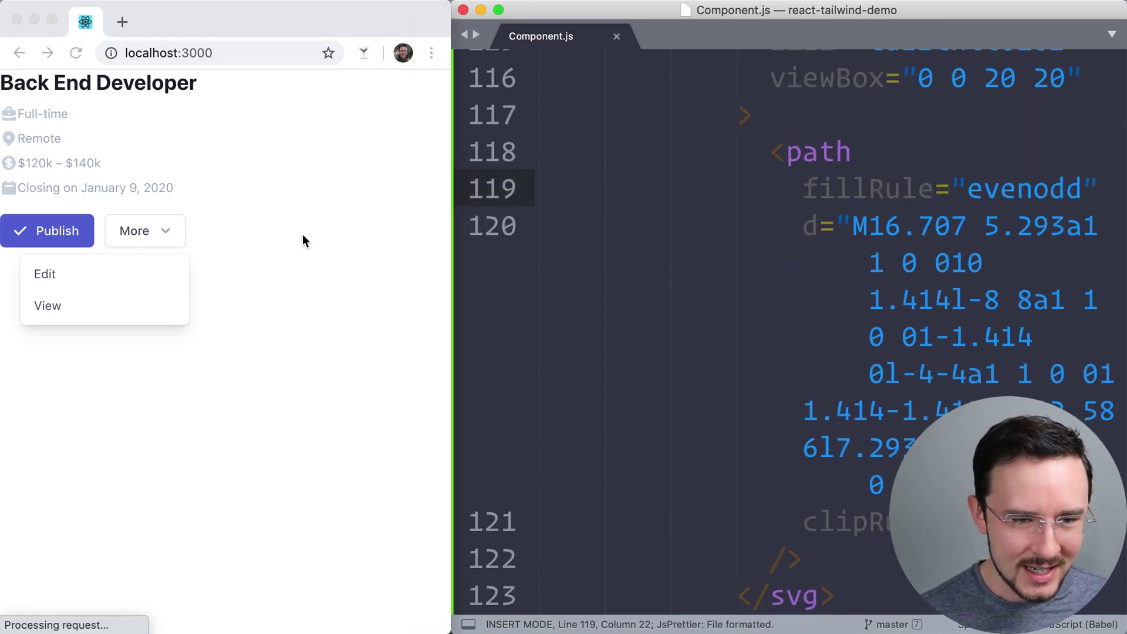
left_click(302, 240)
Widen the browser, check the developer console for errors, then shrink it back to half the screen
key("ctrl+alt+Right")
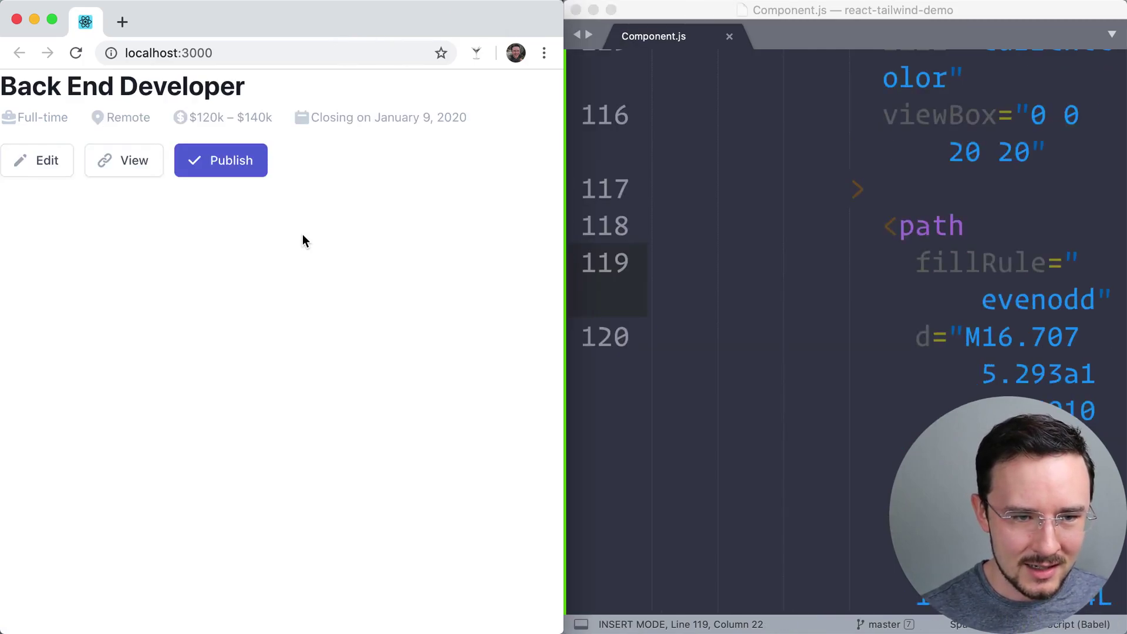
key("super+alt+j")
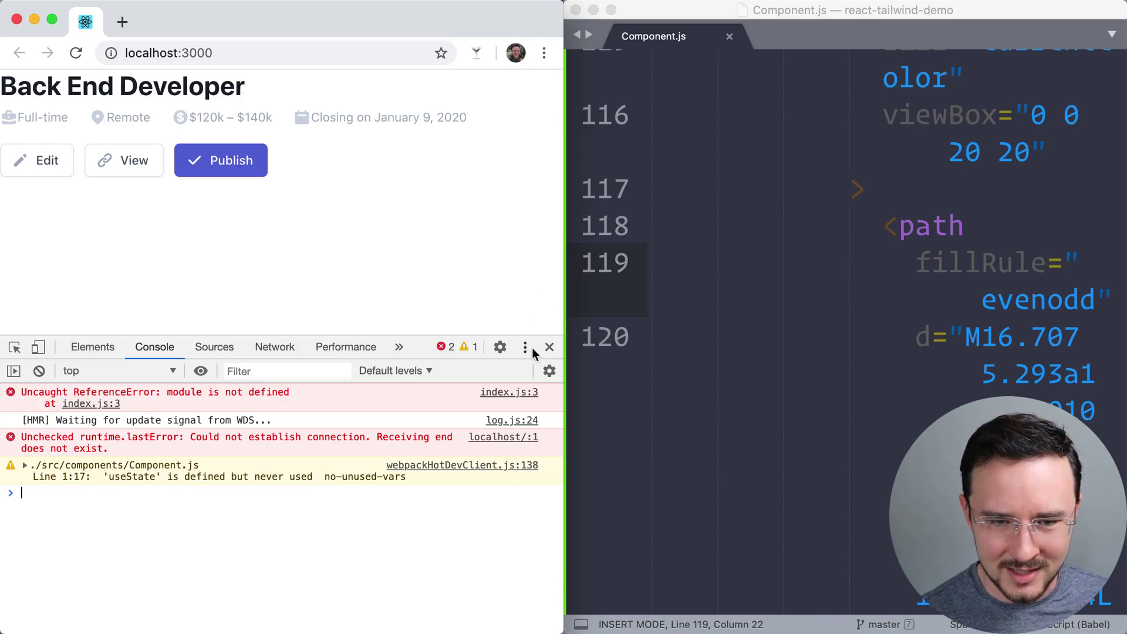
left_click(547, 347)
key("ctrl+alt+Left")
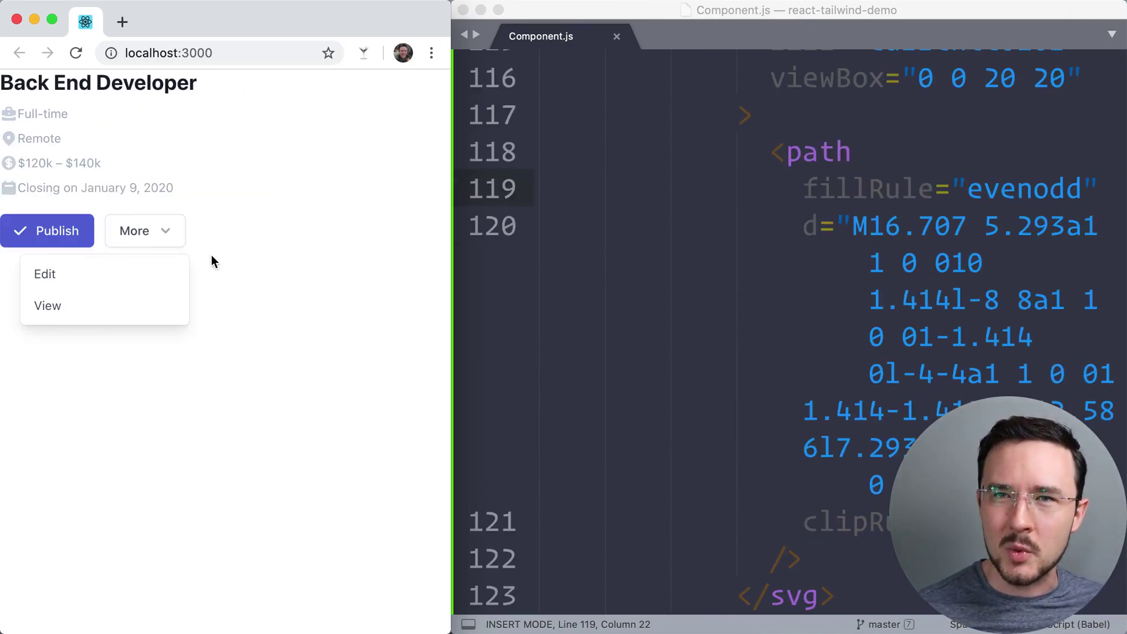
Return to Component.js and start a file search for the More dropdown code
left_click(880, 188)
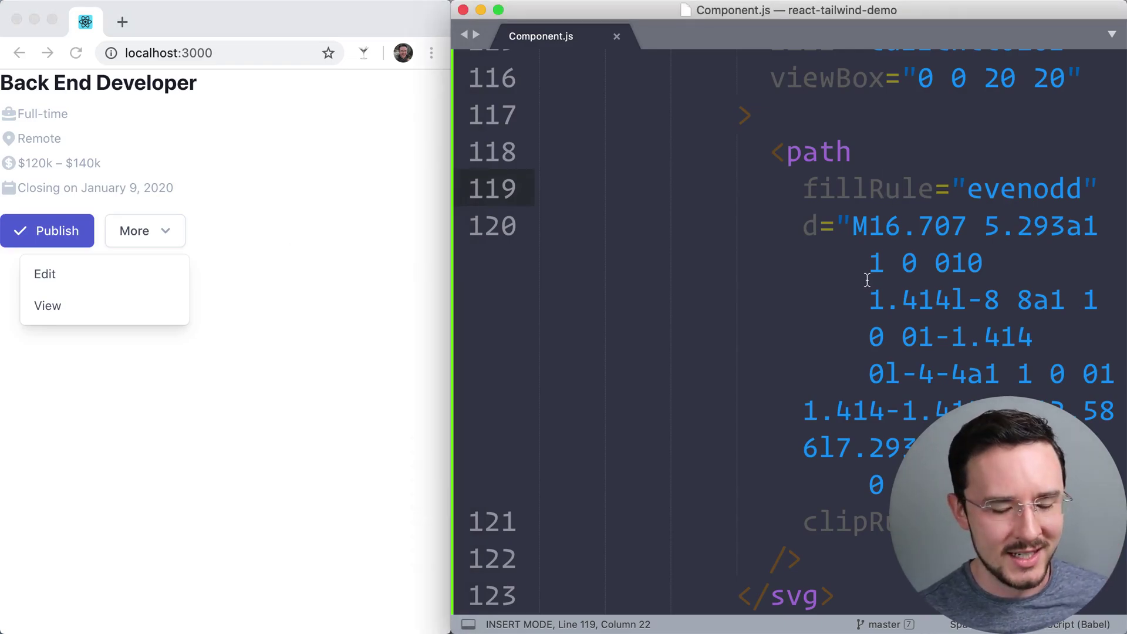
key("super+f")
type("more")
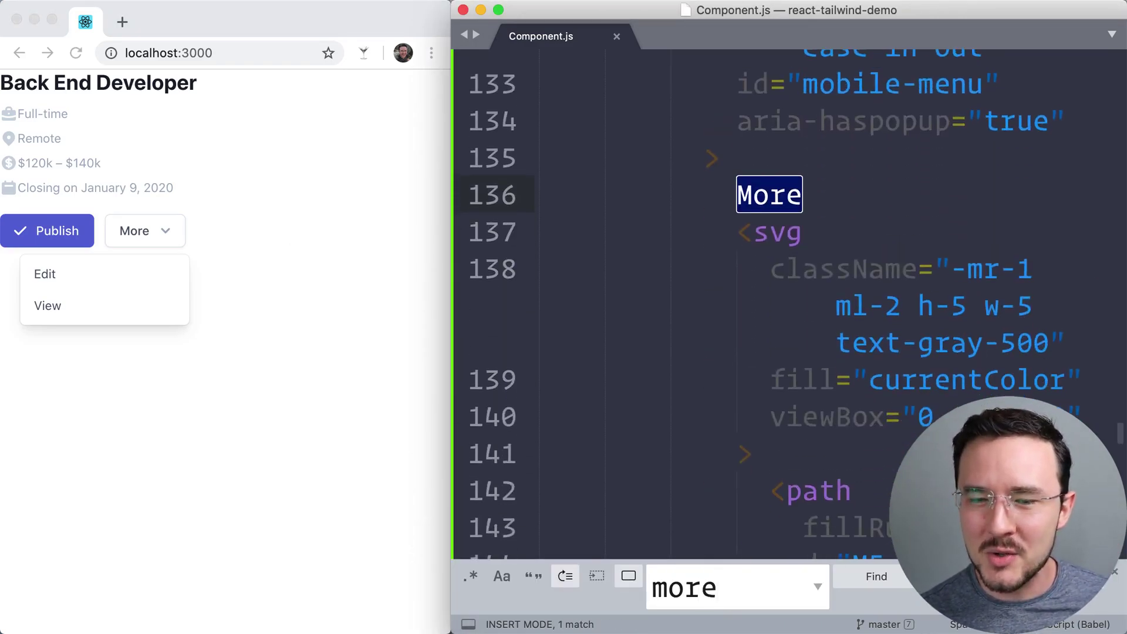
scroll(788, 304, "down", 5)
scroll(788, 304, "down", 5)
scroll(788, 304, "down", 3)
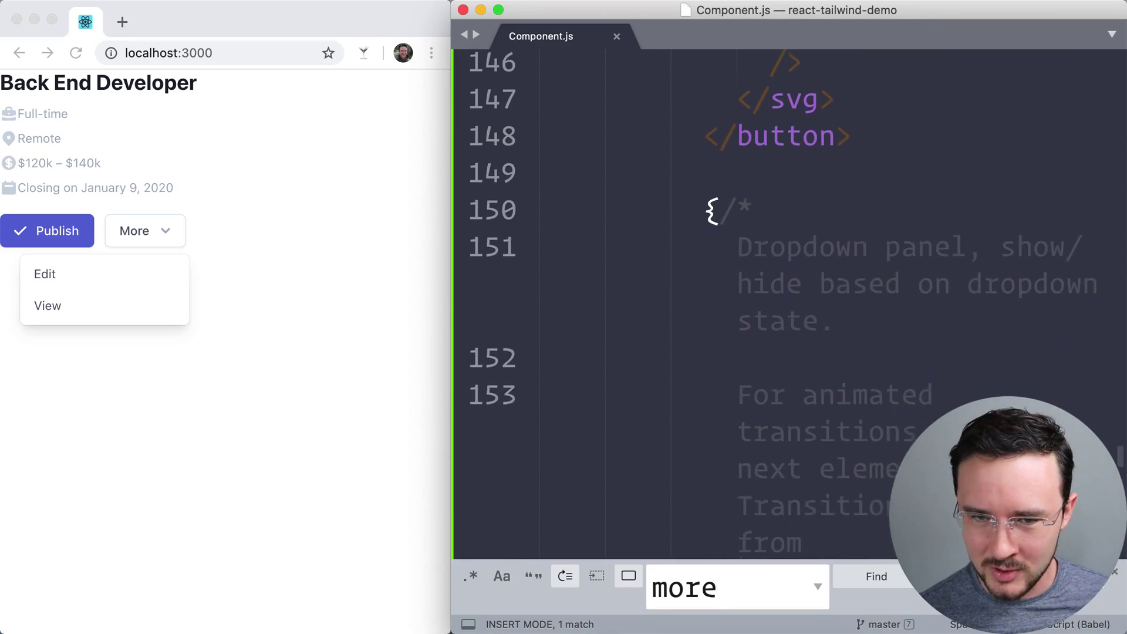
scroll(789, 304, "down", 3)
scroll(789, 304, "down", 3)
scroll(788, 304, "up", 3)
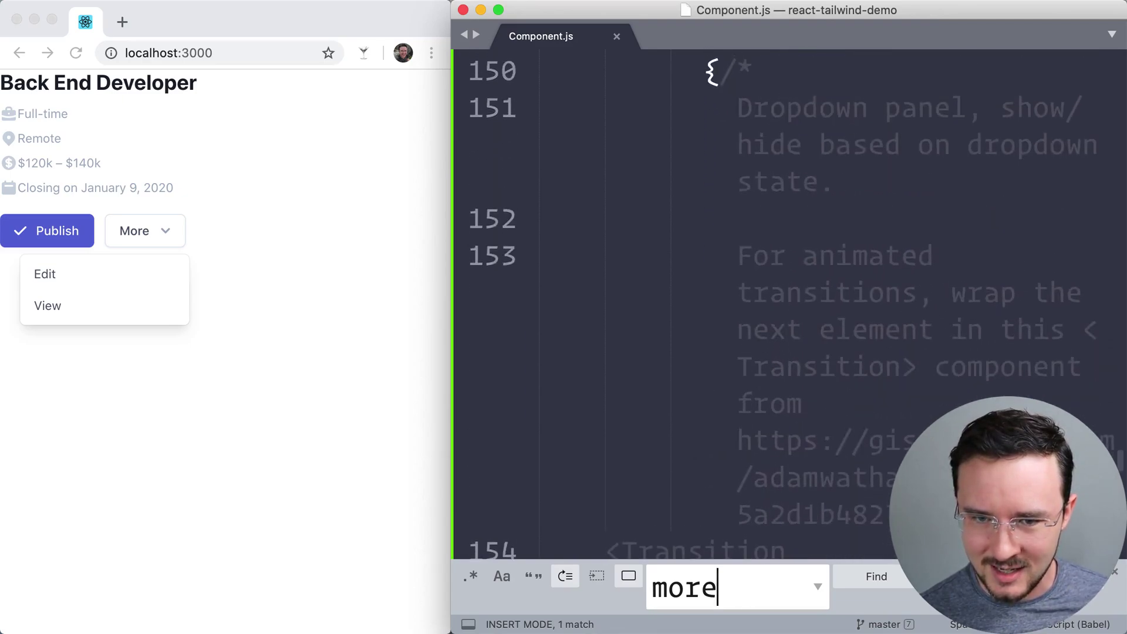
Cut the commented Transition block and paste its opening tag above the dropdown panel div
triple_click(878, 274)
scroll(878, 270, "down", 3)
left_click(884, 258)
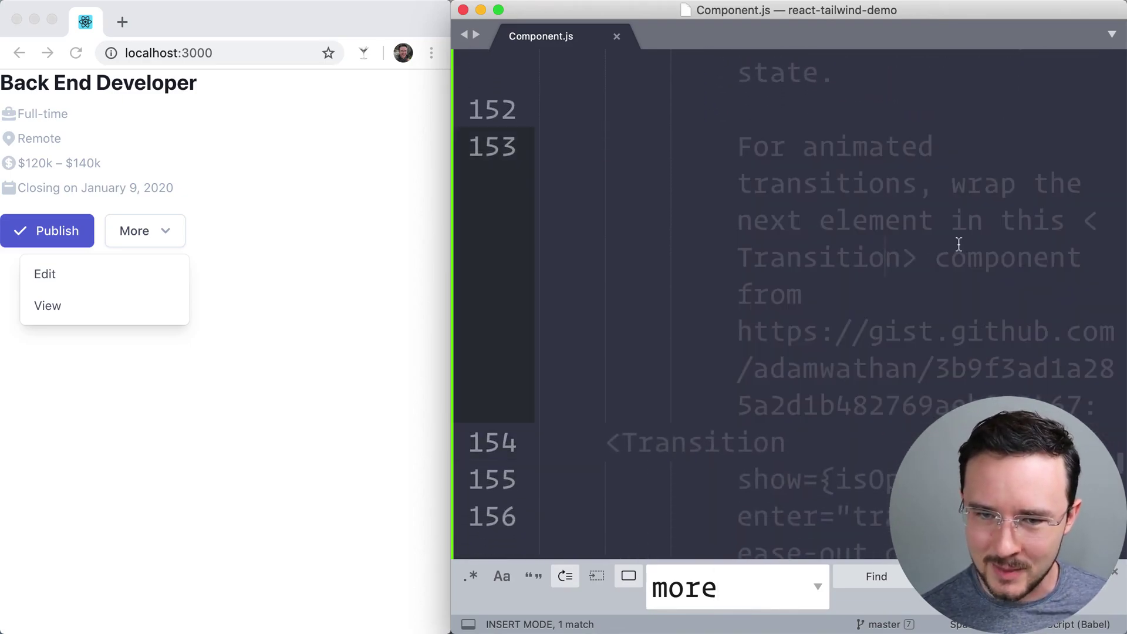
scroll(891, 265, "down", 3)
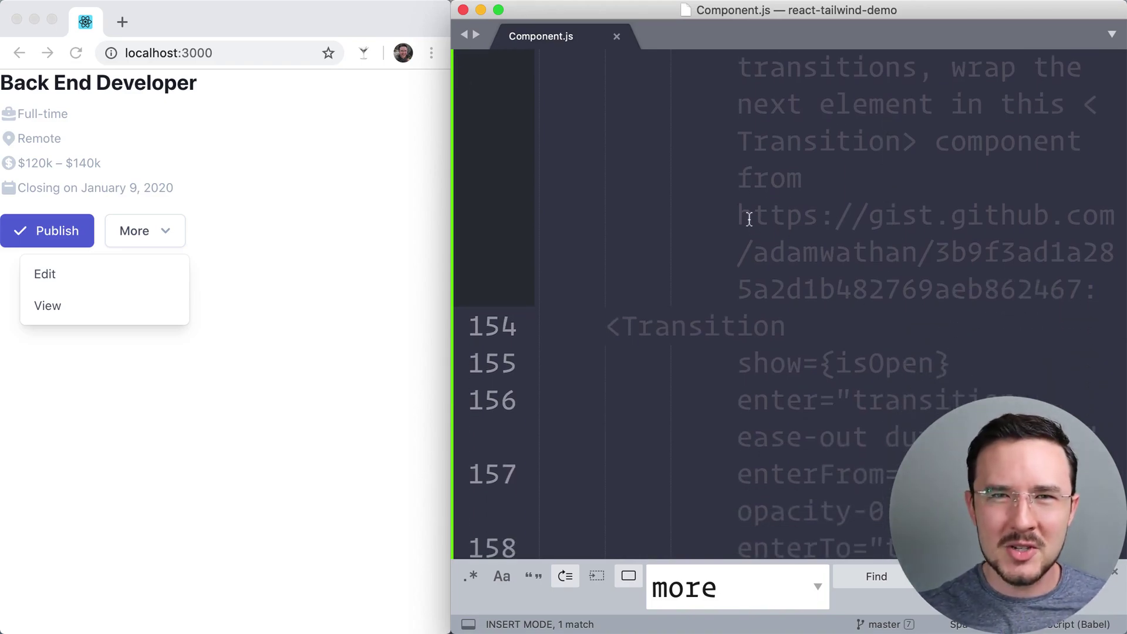
scroll(749, 219, "down", 2)
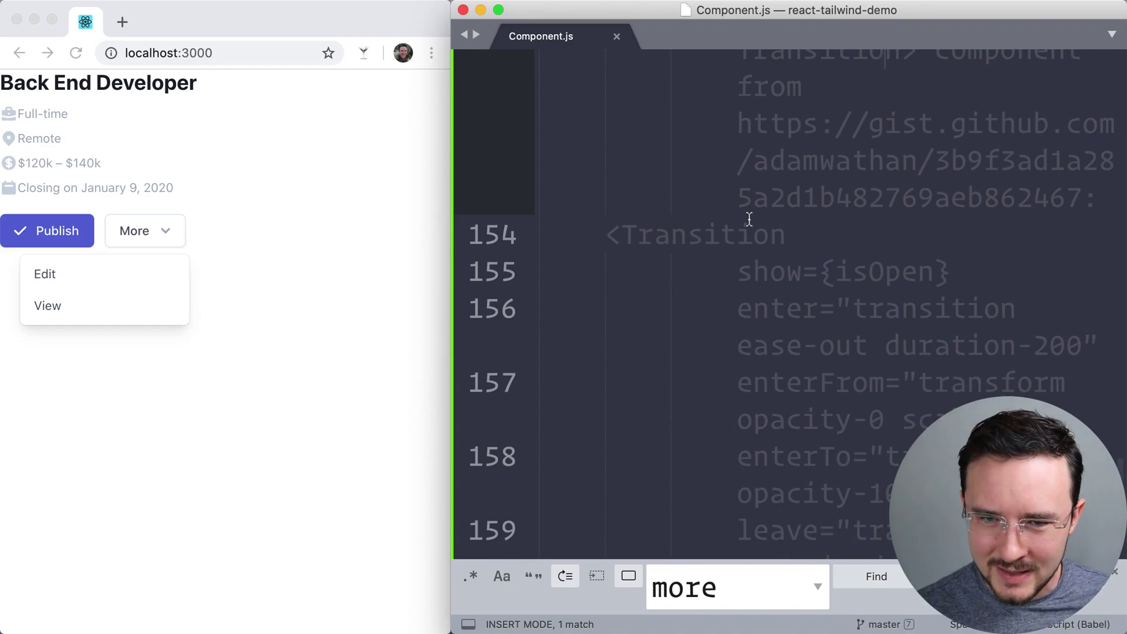
scroll(747, 203, "up", 2)
key("ctrl+super+f")
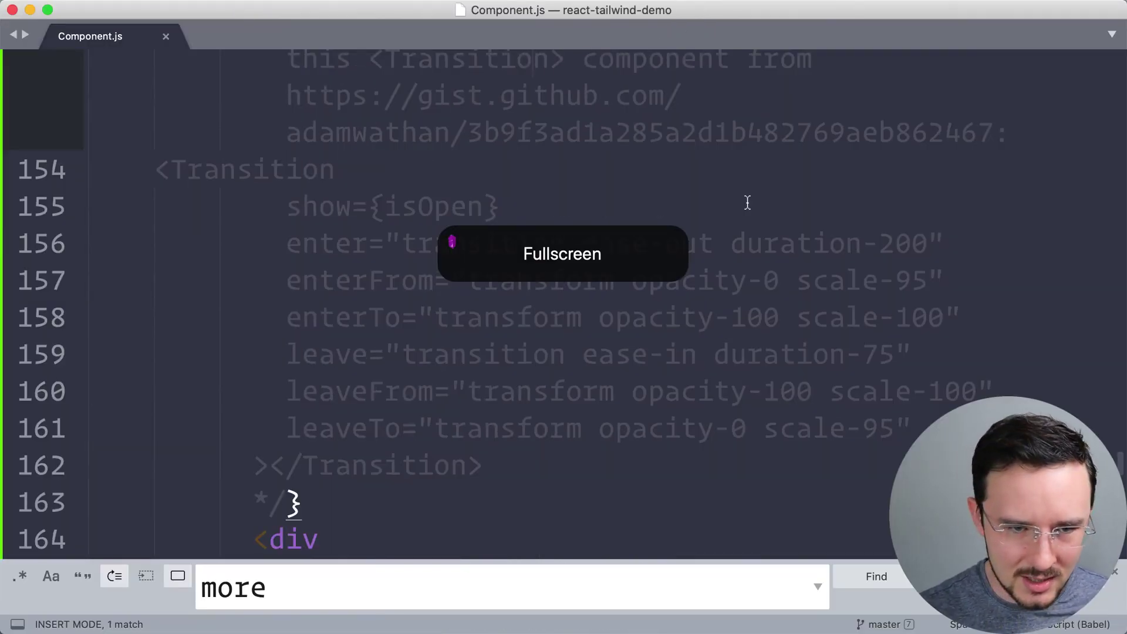
scroll(747, 202, "up", 1)
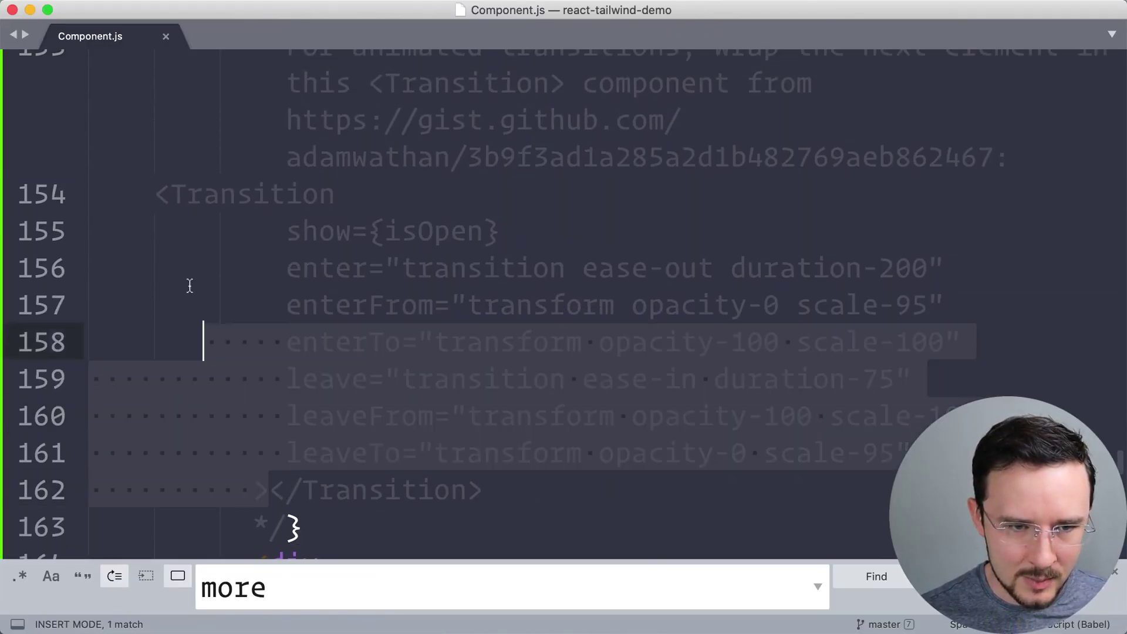
left_click_drag(278, 494, 155, 193)
key("super+x")
scroll(418, 169, "down", 3)
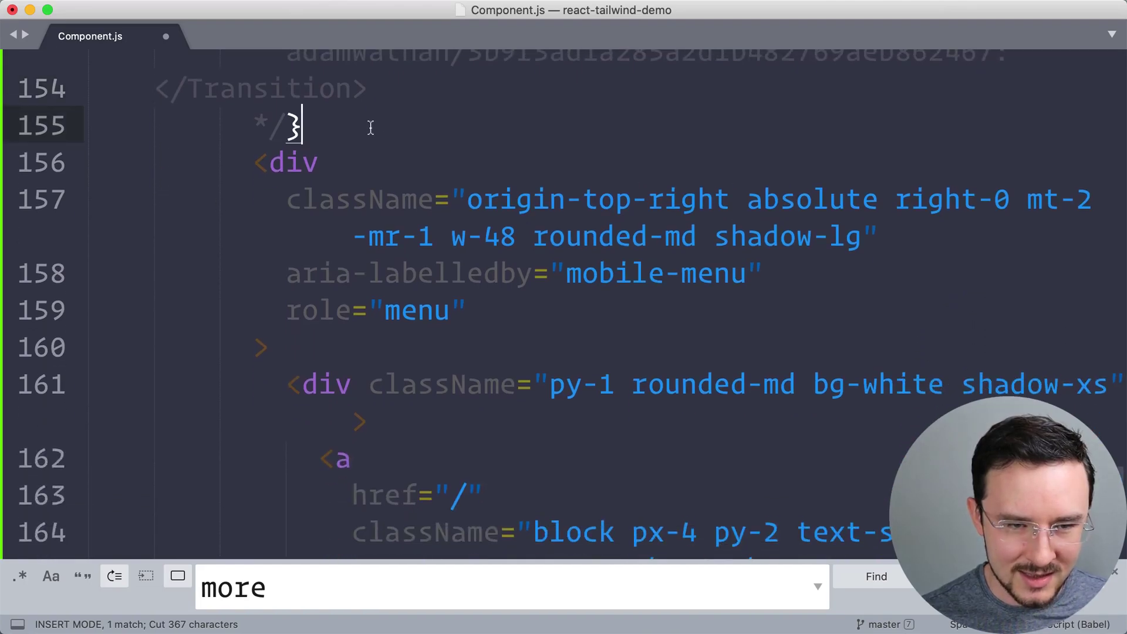
key("super+v")
type(">")
scroll(415, 115, "up", 1)
Move the leftover closing Transition tag to a new line after the panel's closing div
left_click(412, 99)
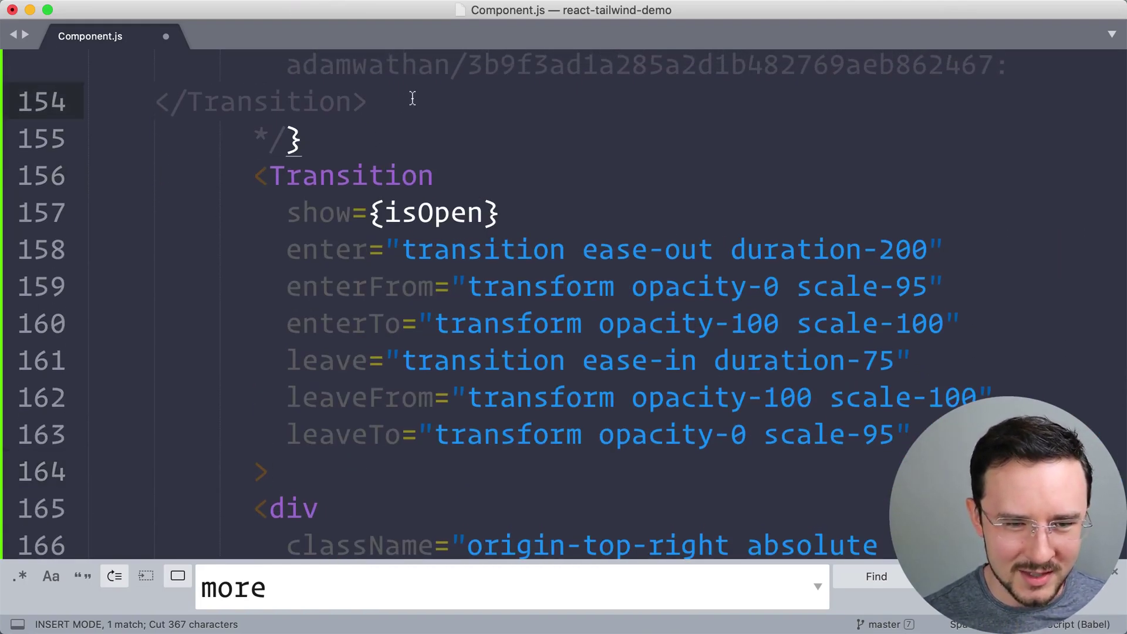
key("shift+Home")
key("super+x")
scroll(411, 98, "down", 2)
scroll(412, 98, "down", 5)
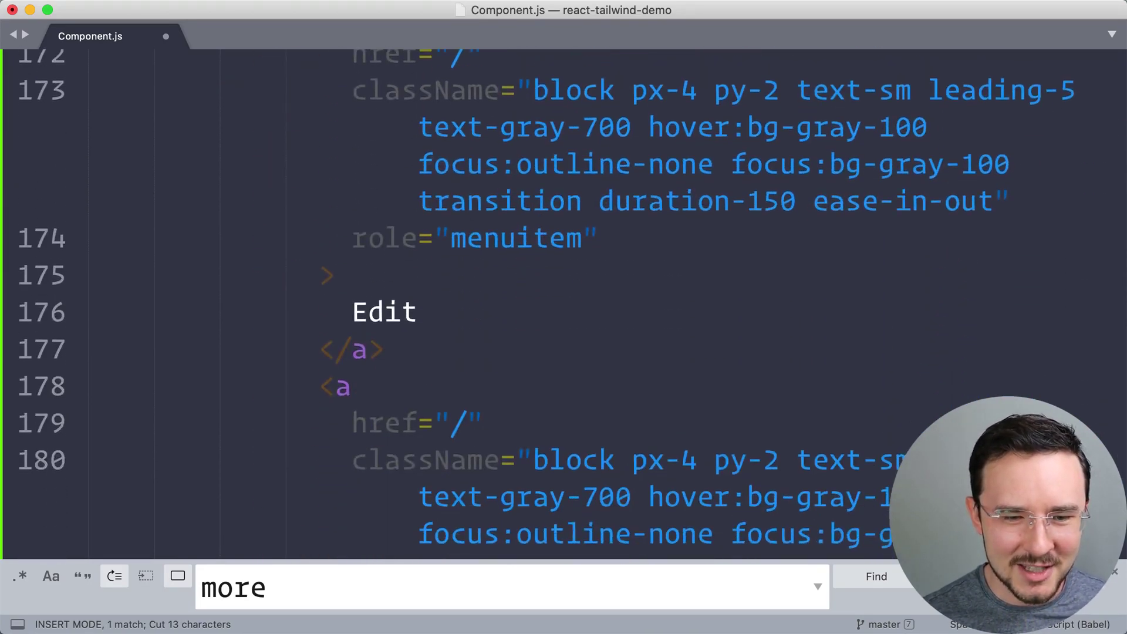
scroll(412, 98, "down", 4)
scroll(478, 63, "down", 1)
left_click(388, 173)
key("Return")
key("super+v")
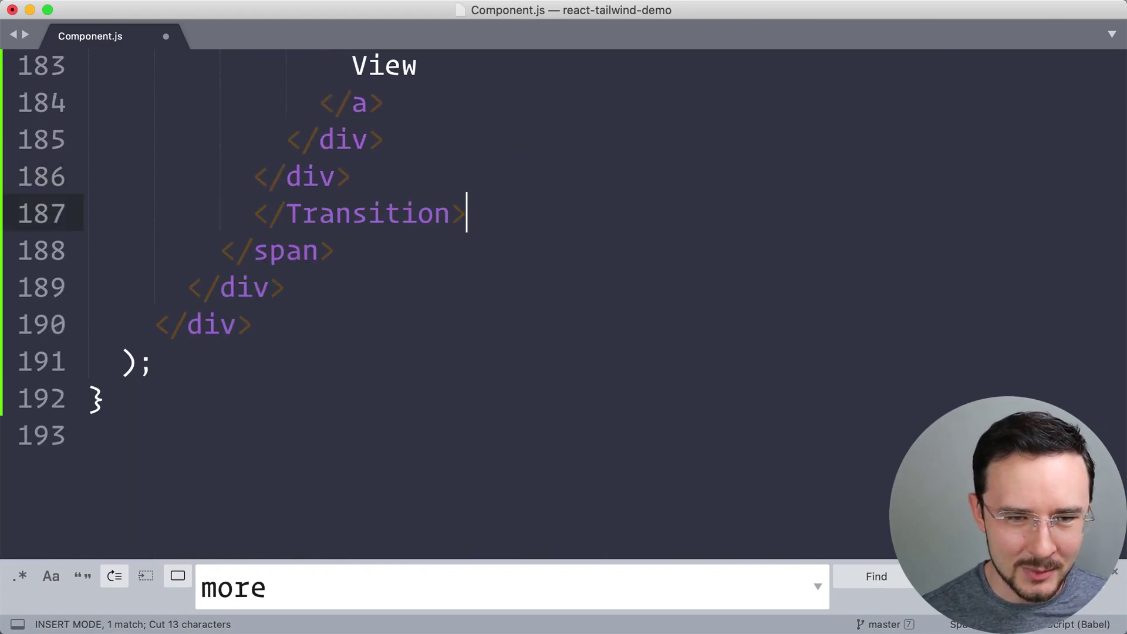
key("super+Up")
Import Transition from ./Transition below the React import, save, and tile the editor beside Chrome
key("Down")
key("Return")
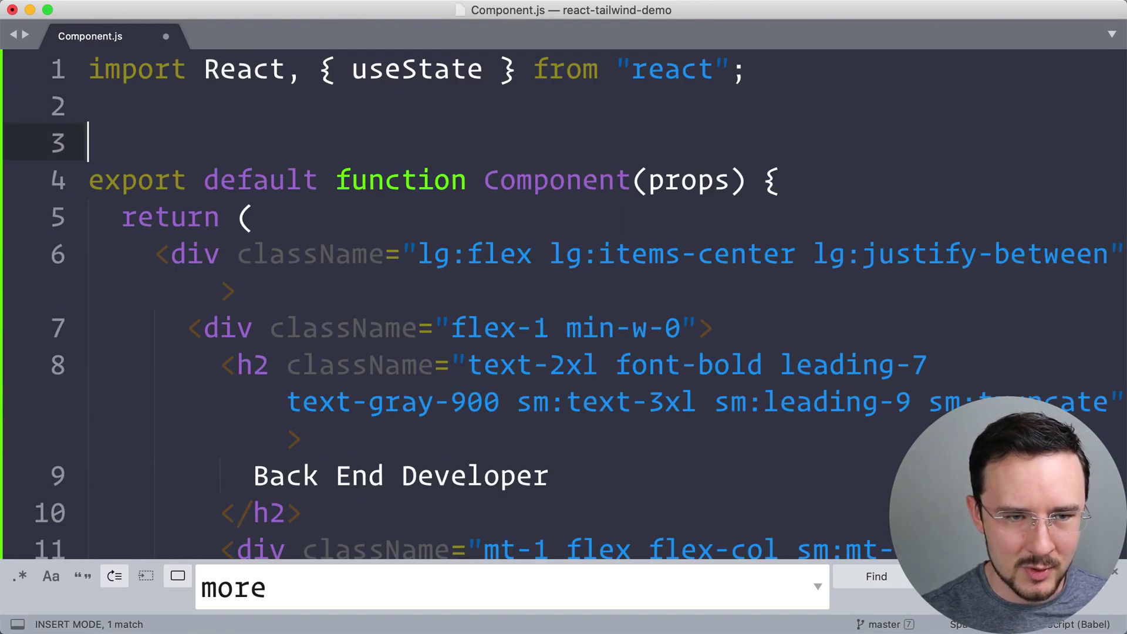
key("Up")
type("import Tra")
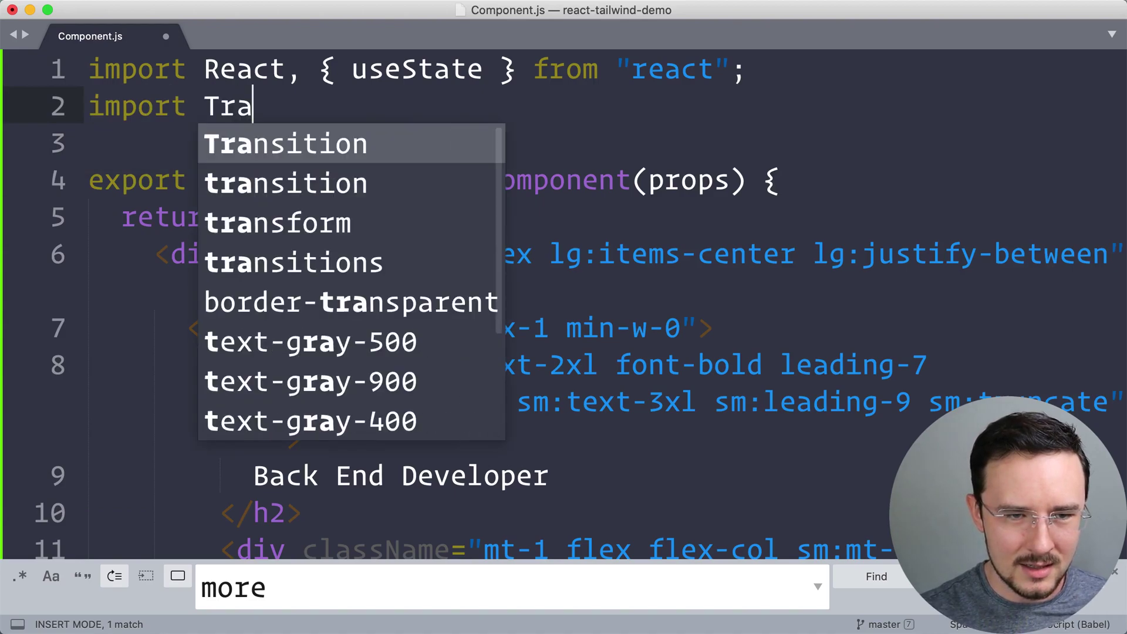
key("Tab")
type("from \"./")
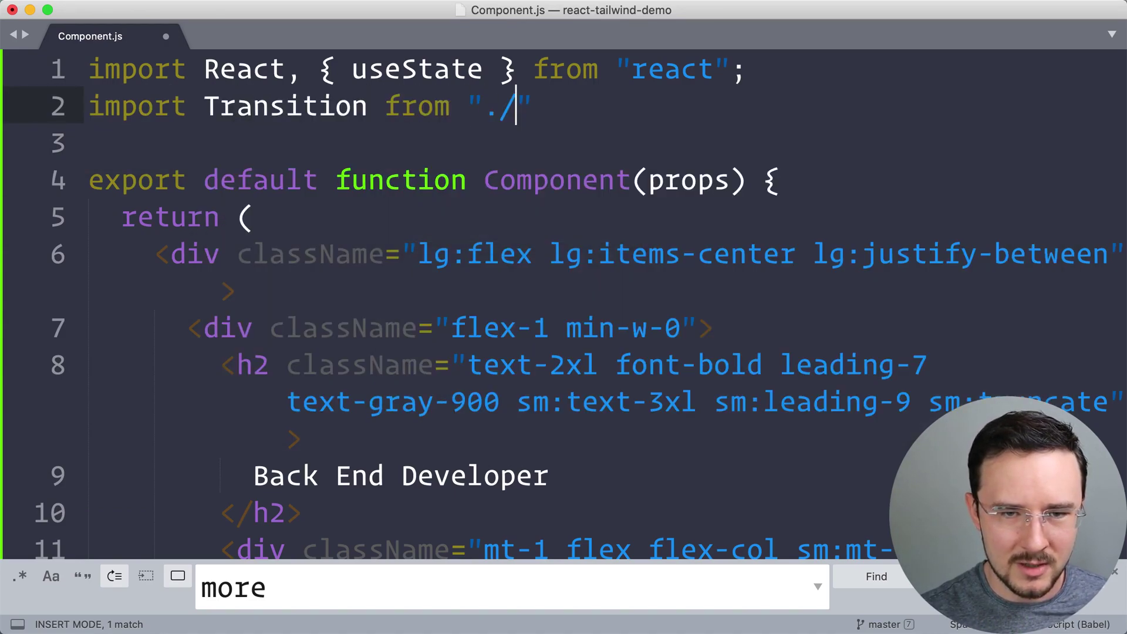
type("Tran")
key("Tab")
key("super+s")
key("alt+shift+a")
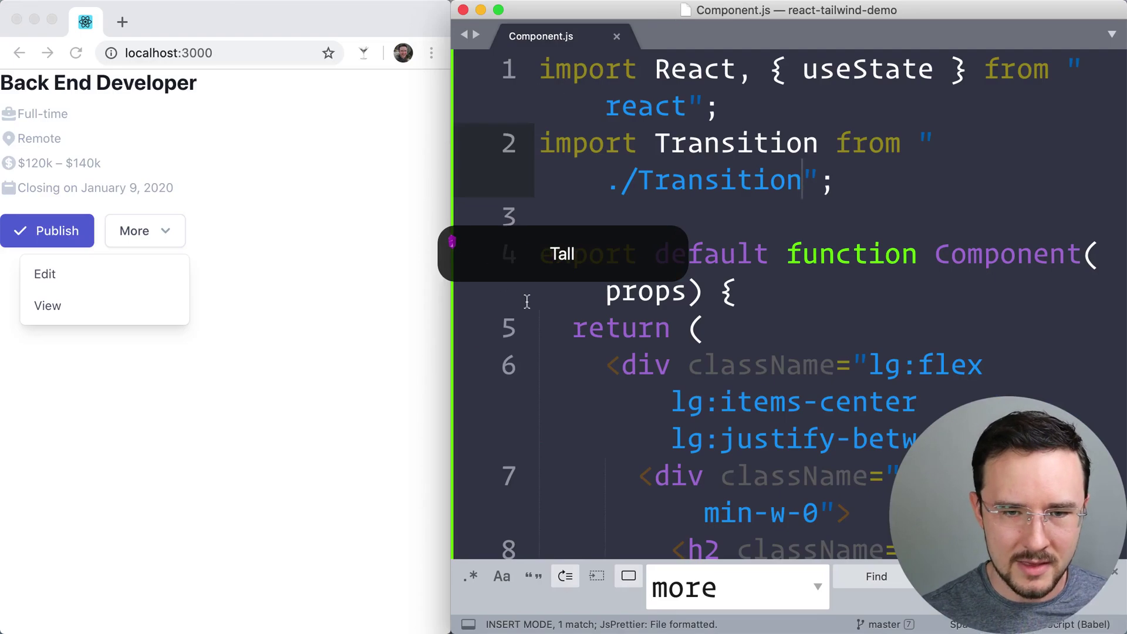
Add 'const [isOpen, setIsOpen] = useState(false);' under the function header, save, and check the page
left_click(886, 403)
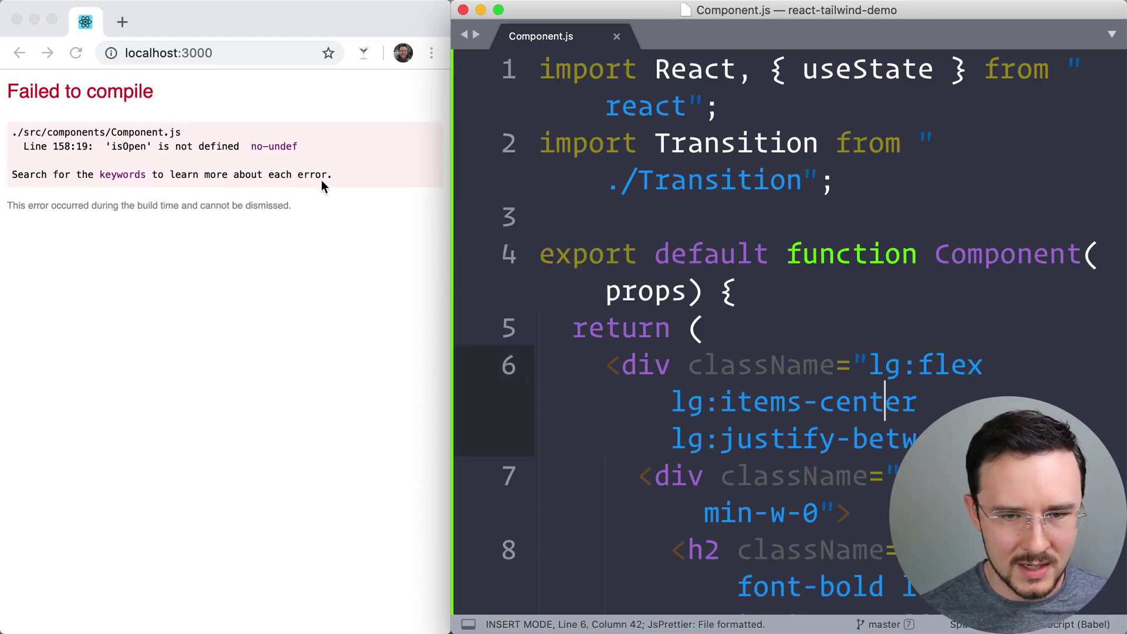
key("Up")
key("Up")
key("Up")
key("End")
key("Return")
type("const [i")
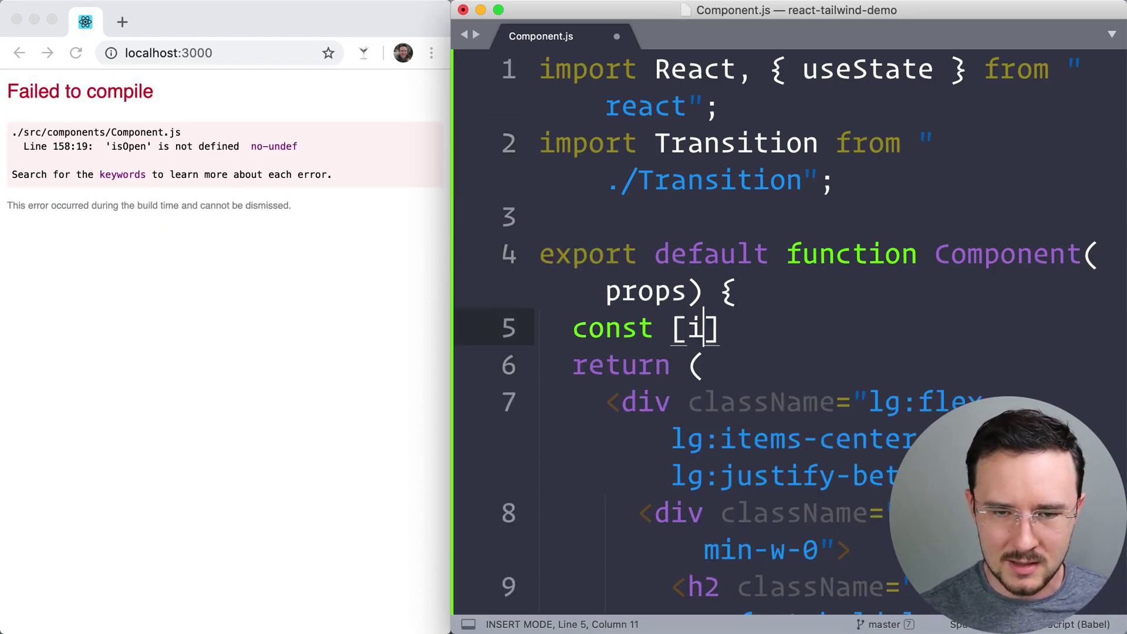
type("sOPpen")
key("alt+BackSpace")
type("is")
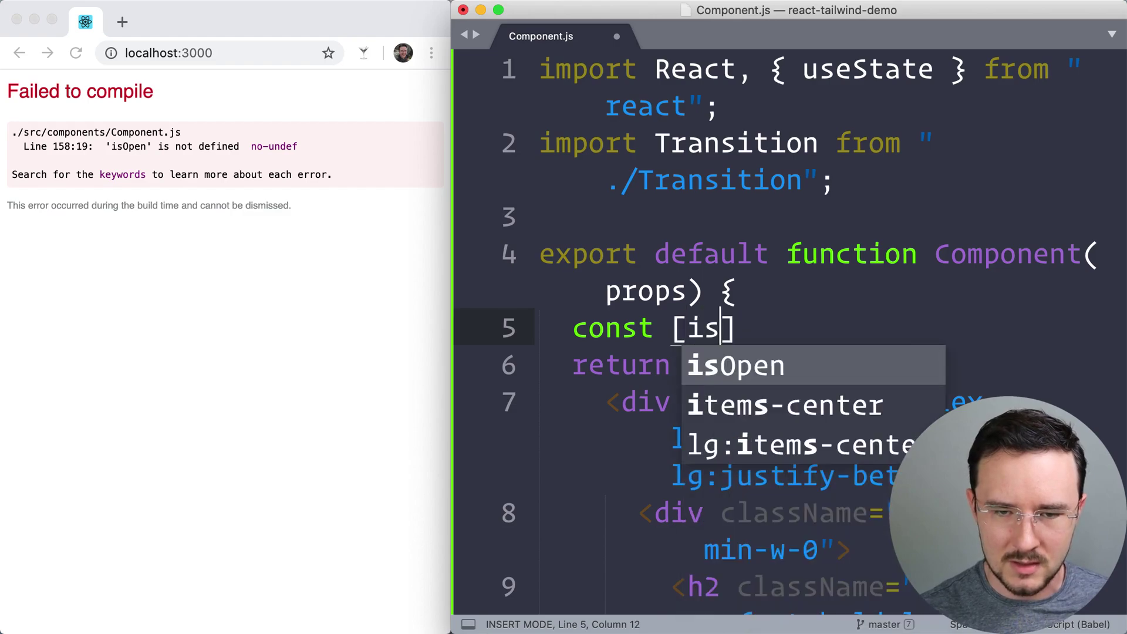
type("Open, setIs")
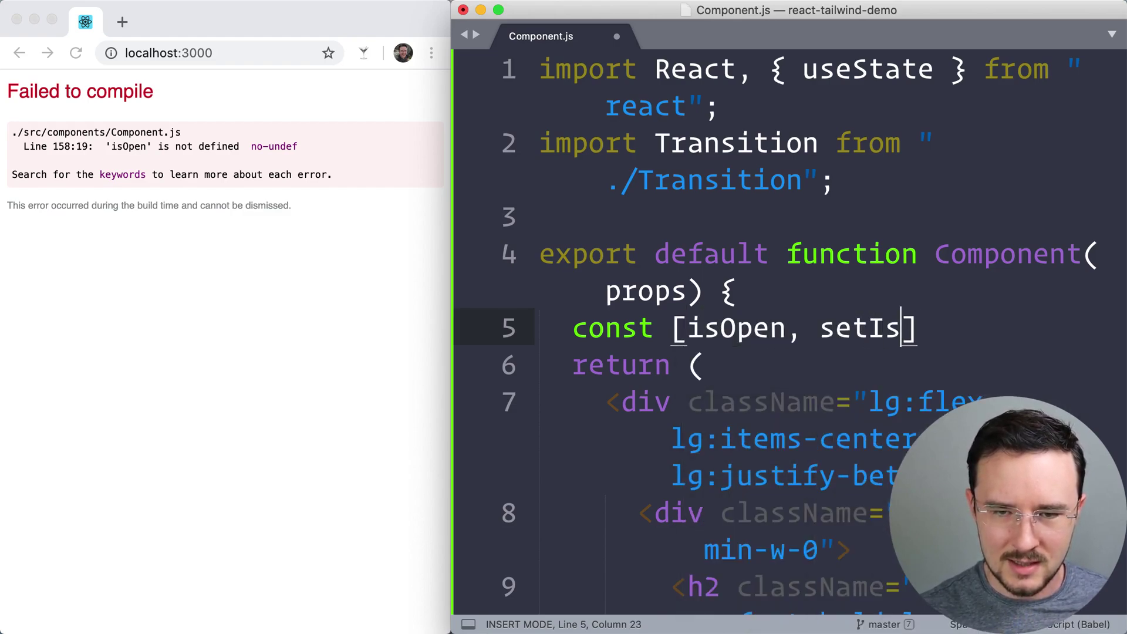
type("Open] = useStat")
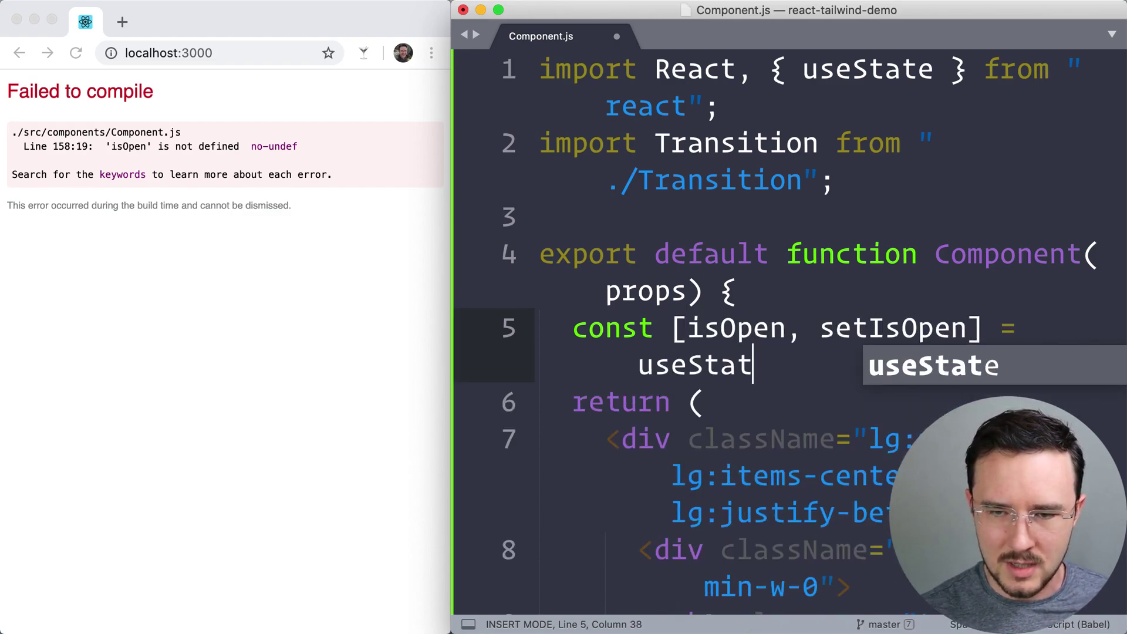
type("e(false")
key("super+s")
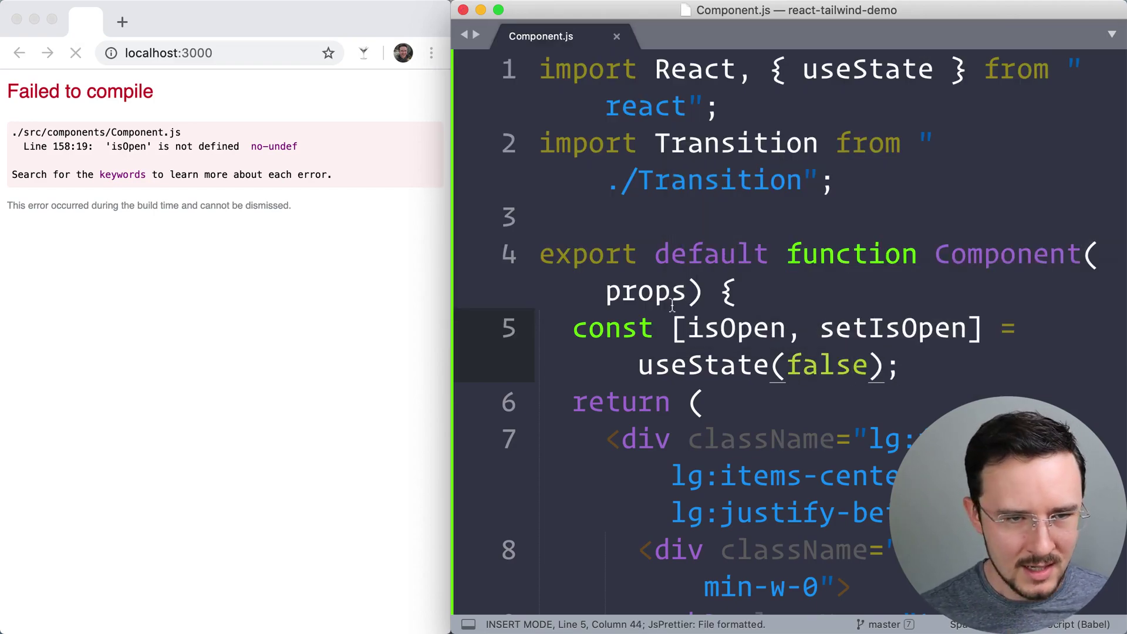
left_click(350, 321)
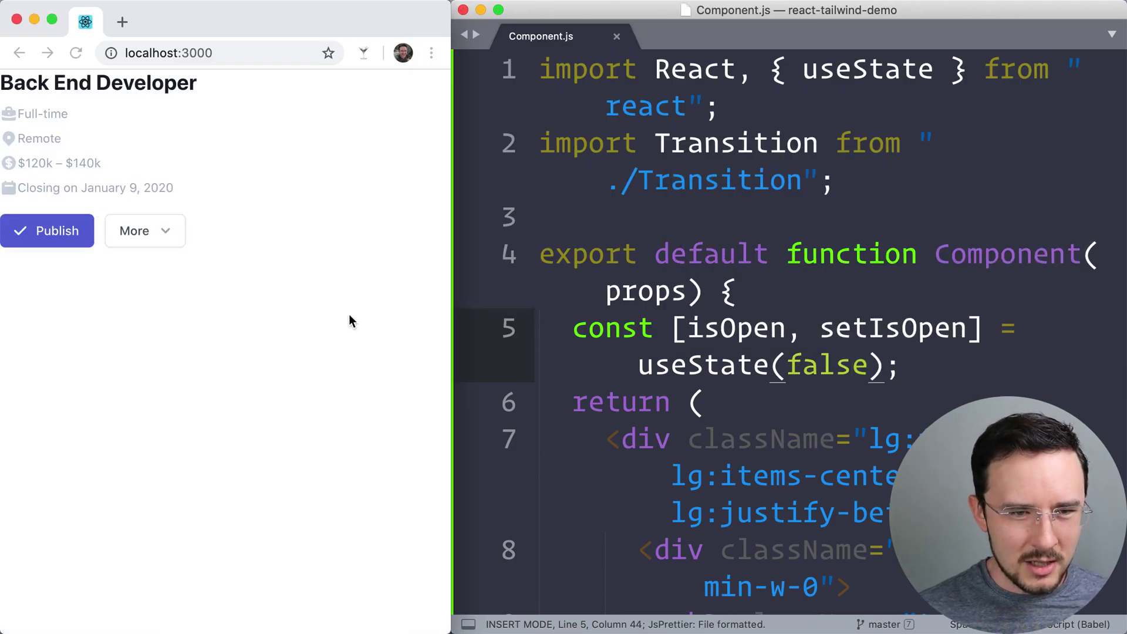
Find the More button and give it onClick={() => setIsOpen(tf => !tf)}, save, and check the preview
left_click(851, 364)
key("super+f")
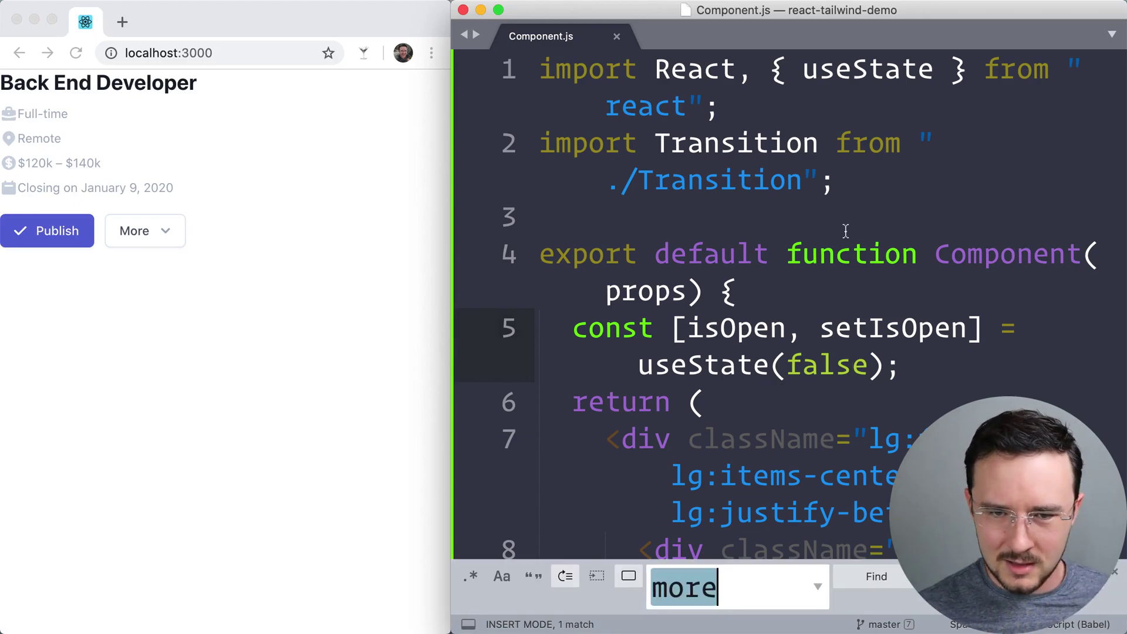
type("More")
scroll(744, 299, "up", 10)
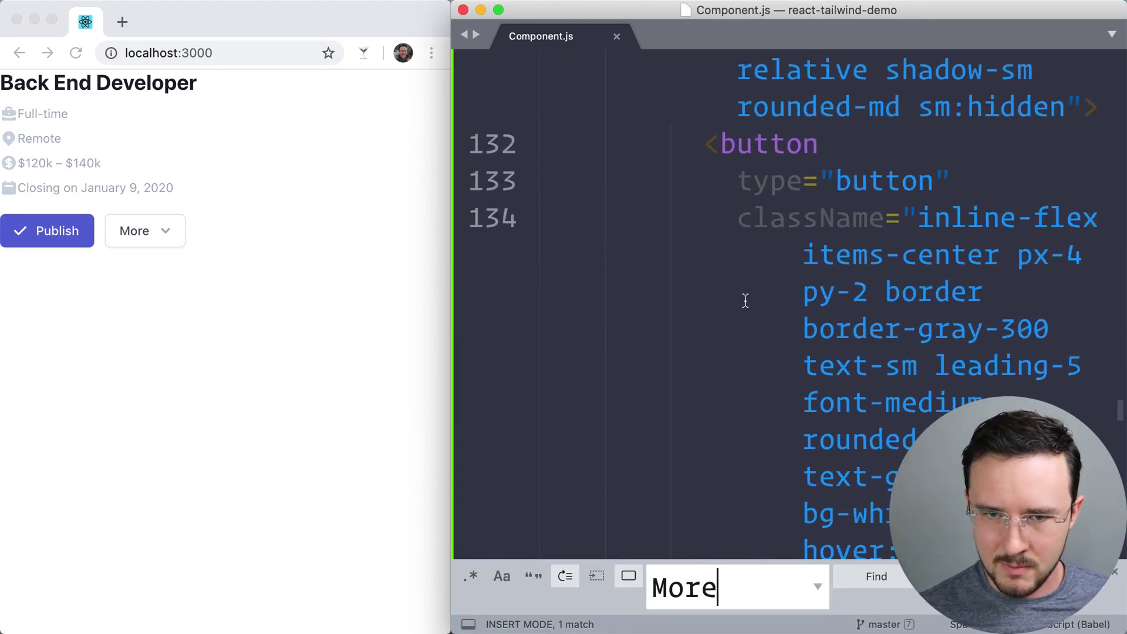
left_click(872, 260)
key("Return")
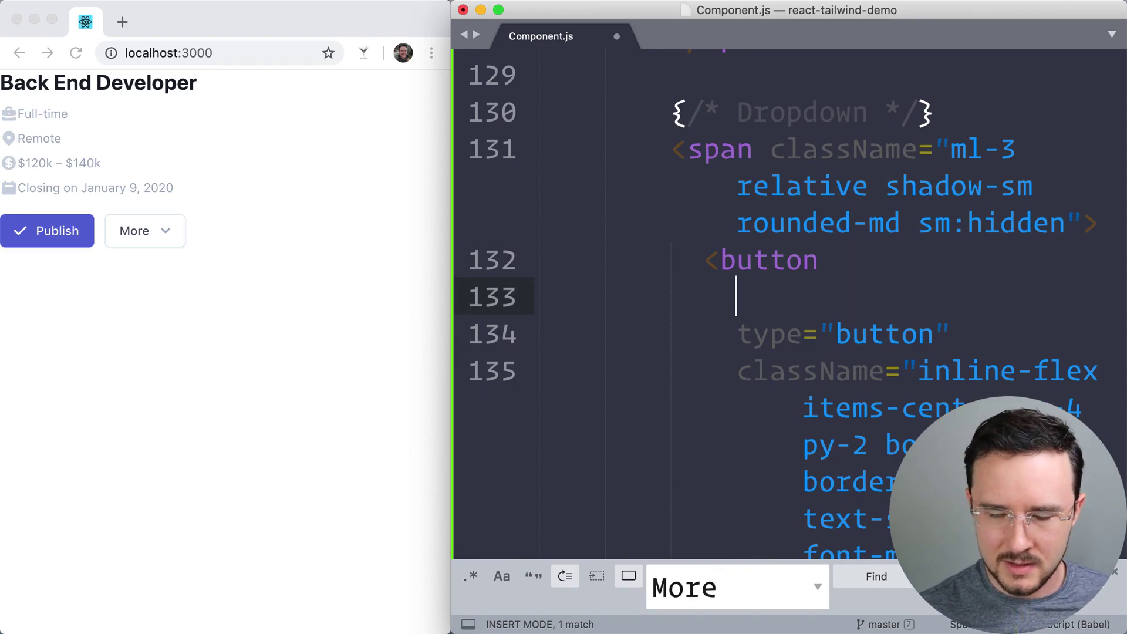
type("onClick={")
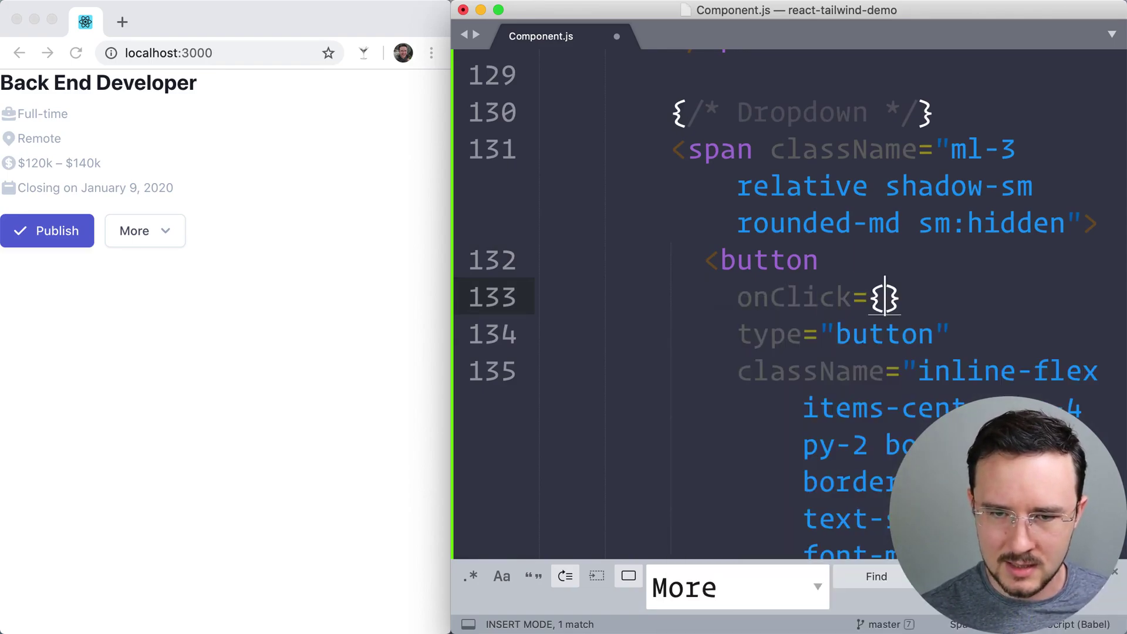
type("() => ")
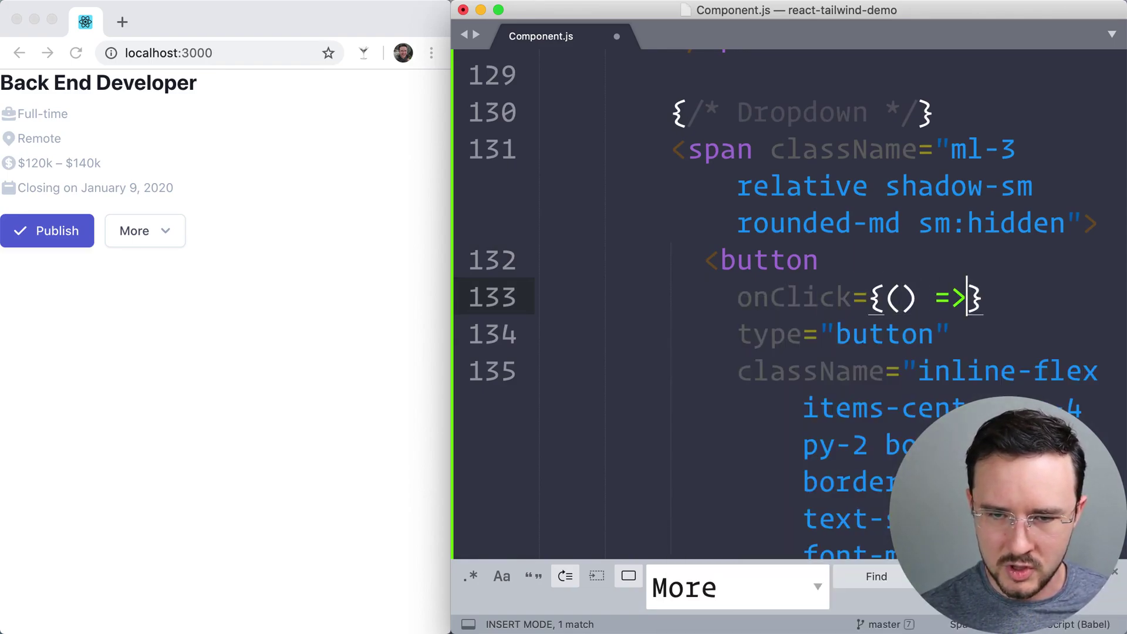
type("setI")
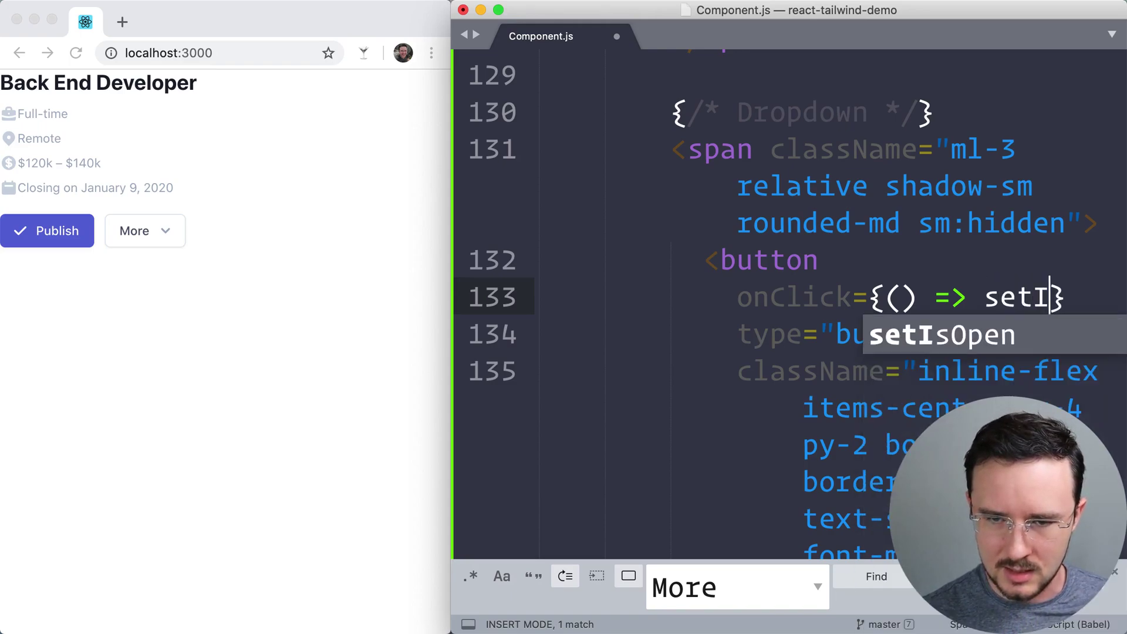
key("Tab")
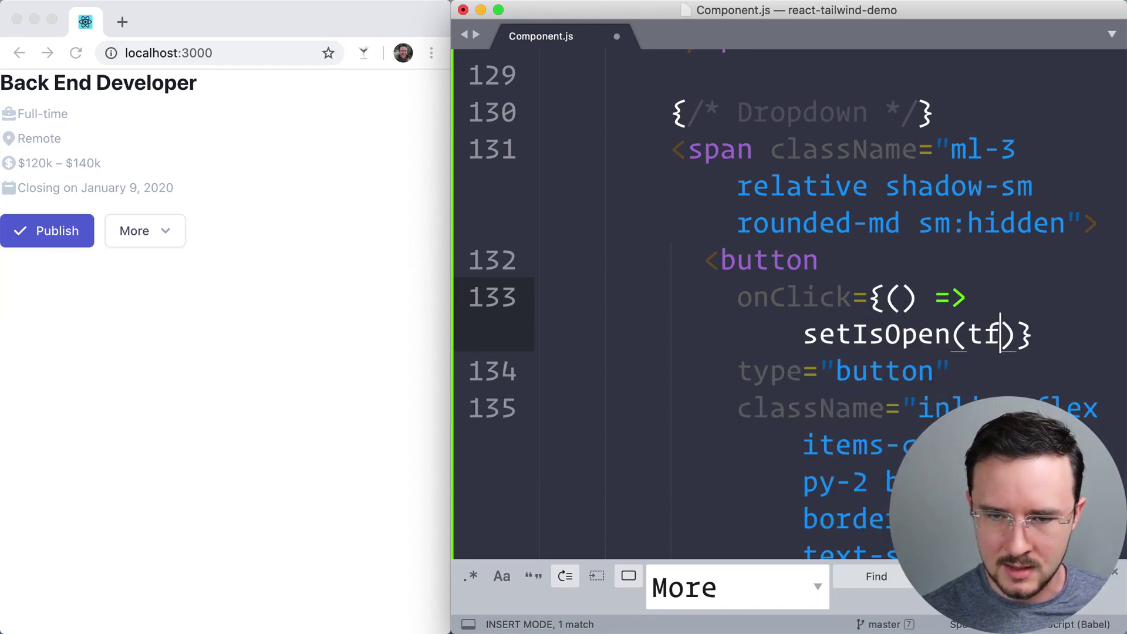
type(" => !tf")
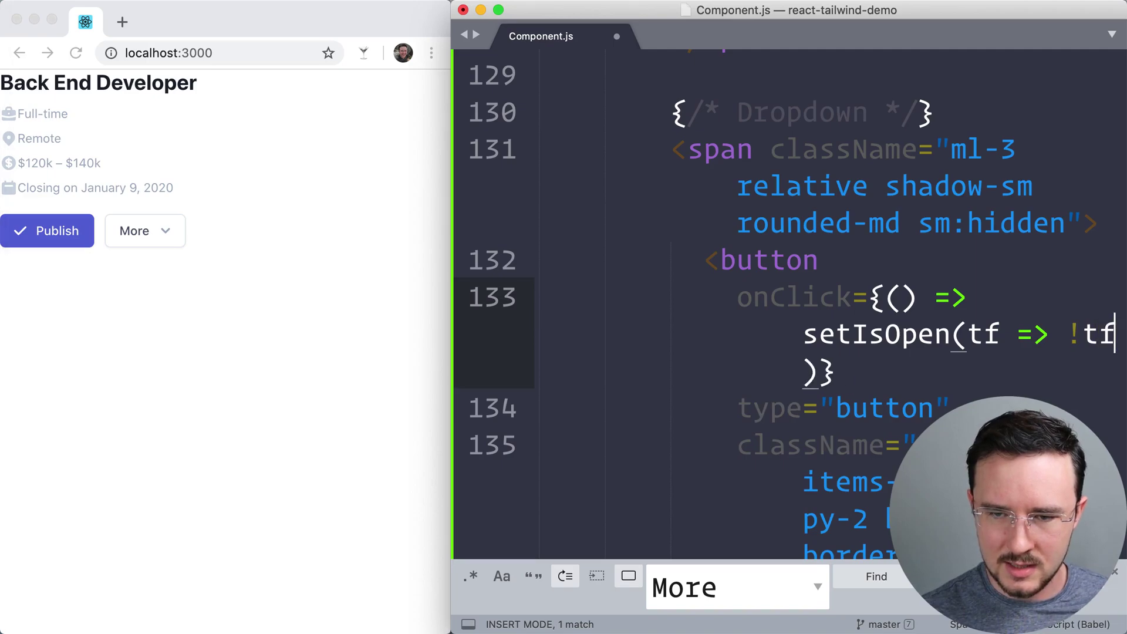
key("super+s")
left_click(319, 299)
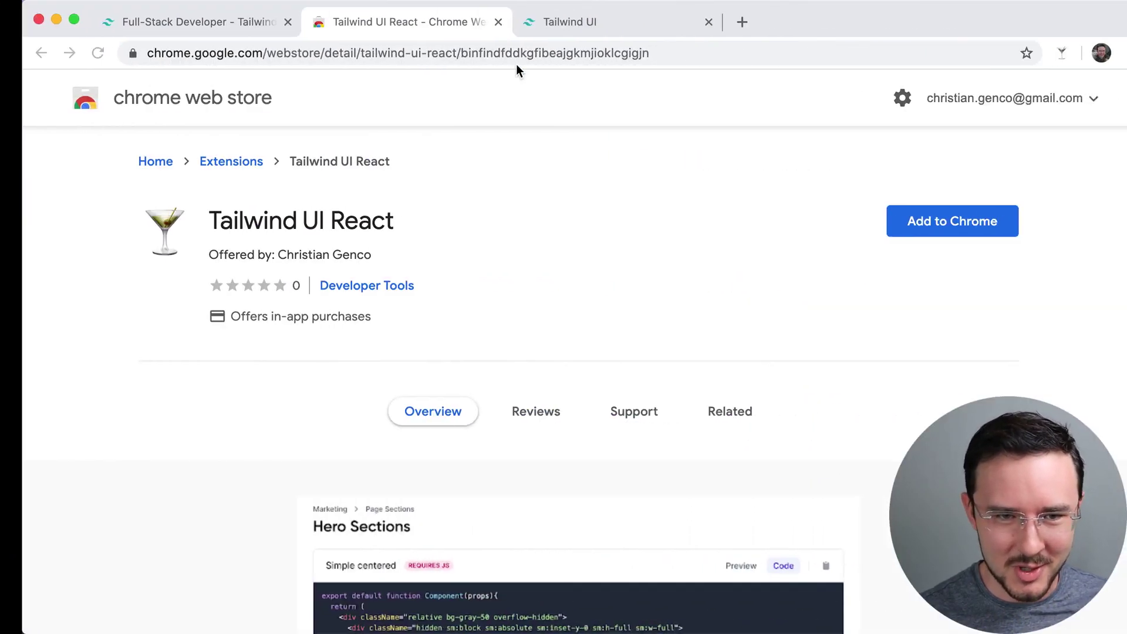
Load gen.co/react-tailwind in a new Chrome tab and reach its email sign-up form
key("alt+shift+space")
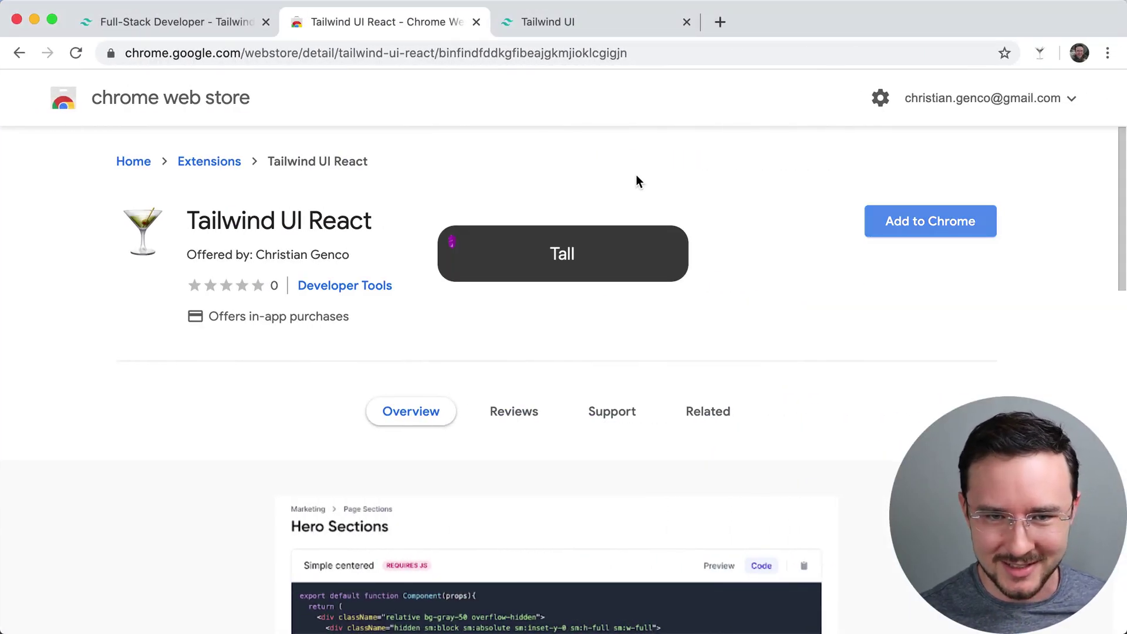
key("super+t")
type("gen.co/")
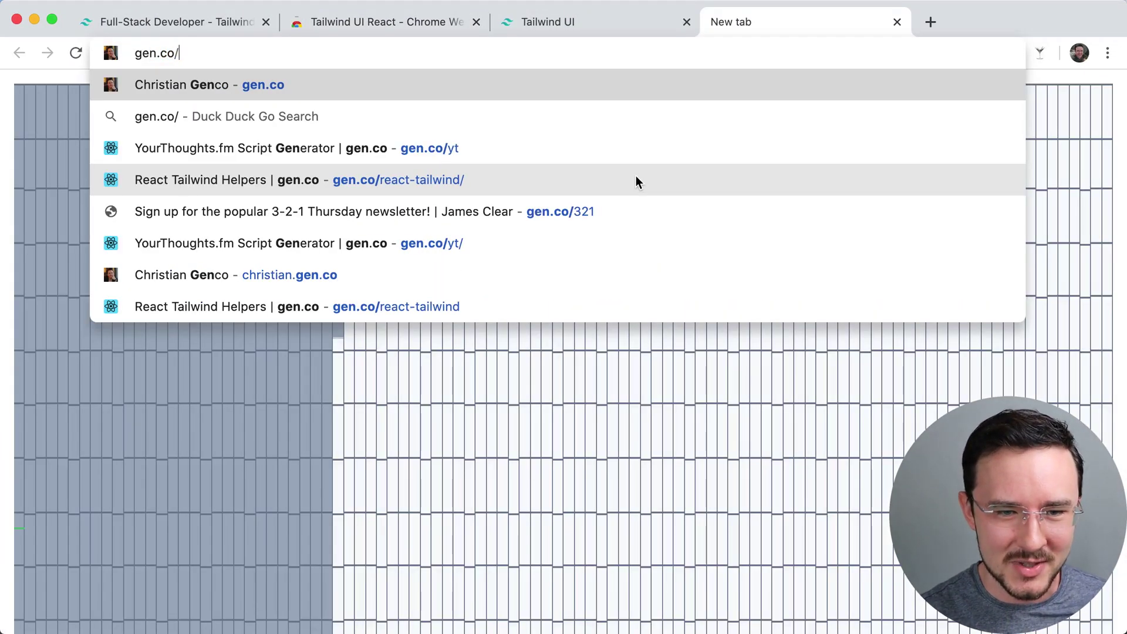
type("react")
key("Return")
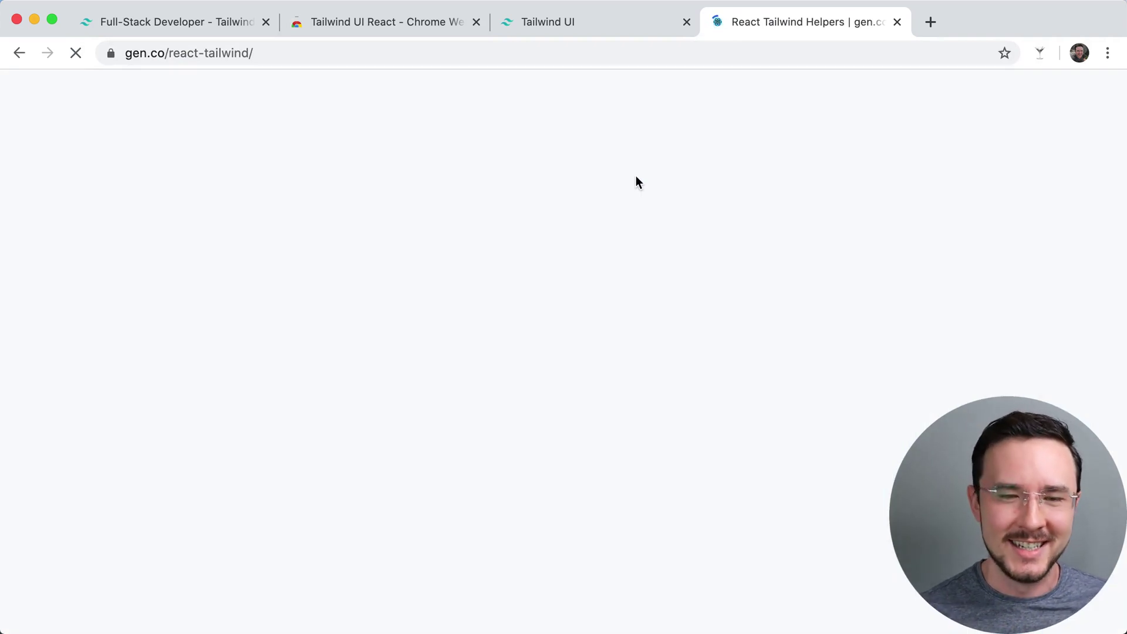
scroll(559, 219, "down", 15)
scroll(558, 224, "up", 10)
scroll(558, 225, "up", 1)
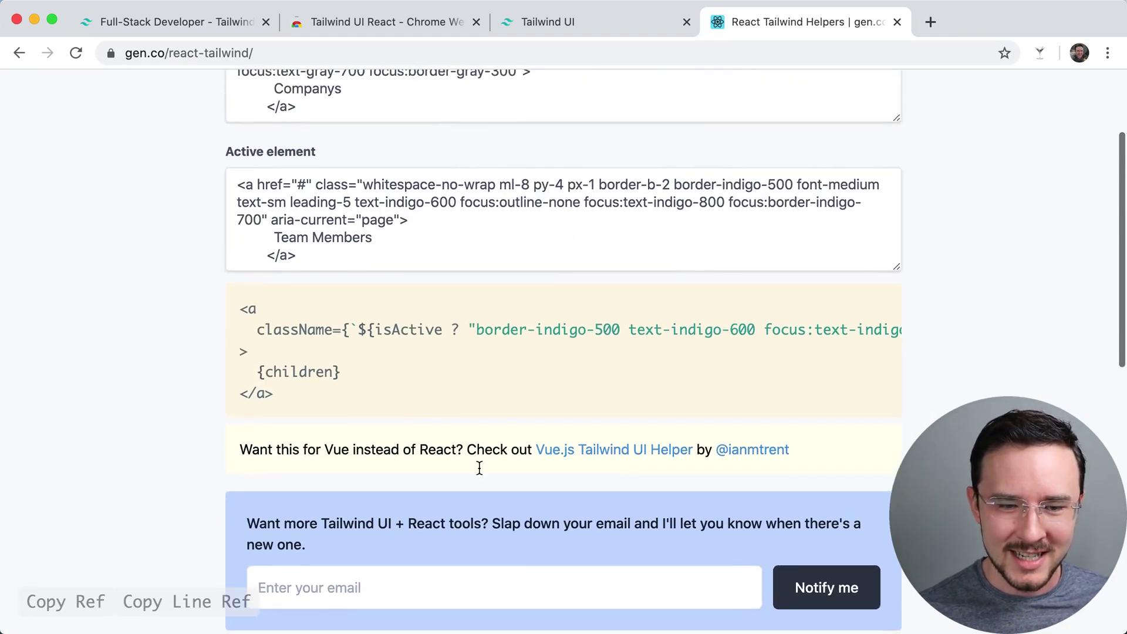
left_click(387, 578)
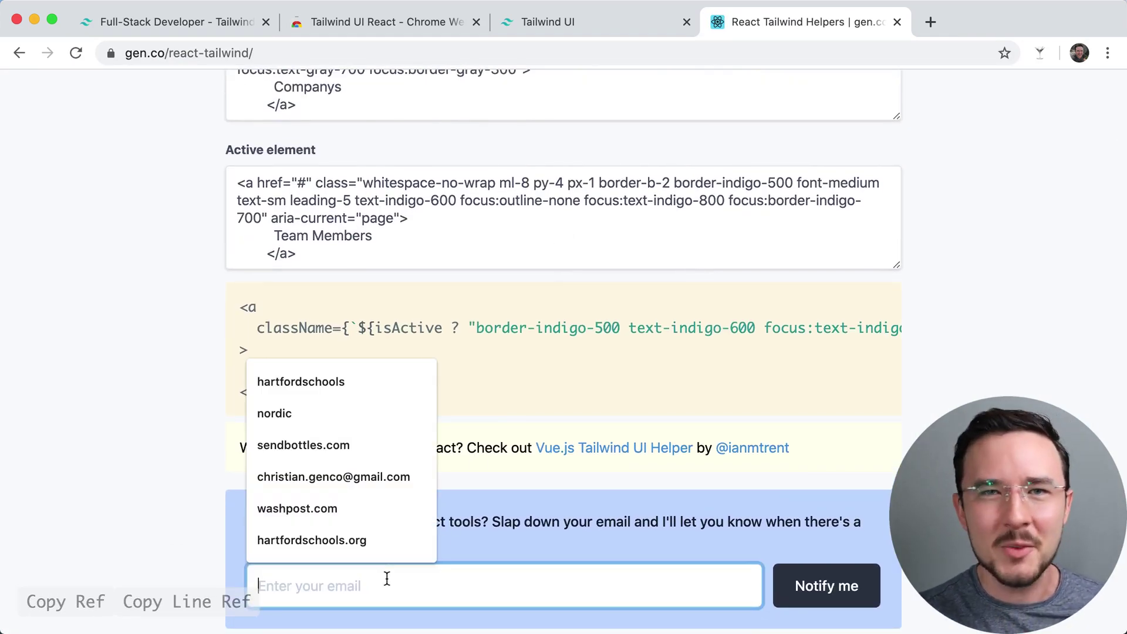